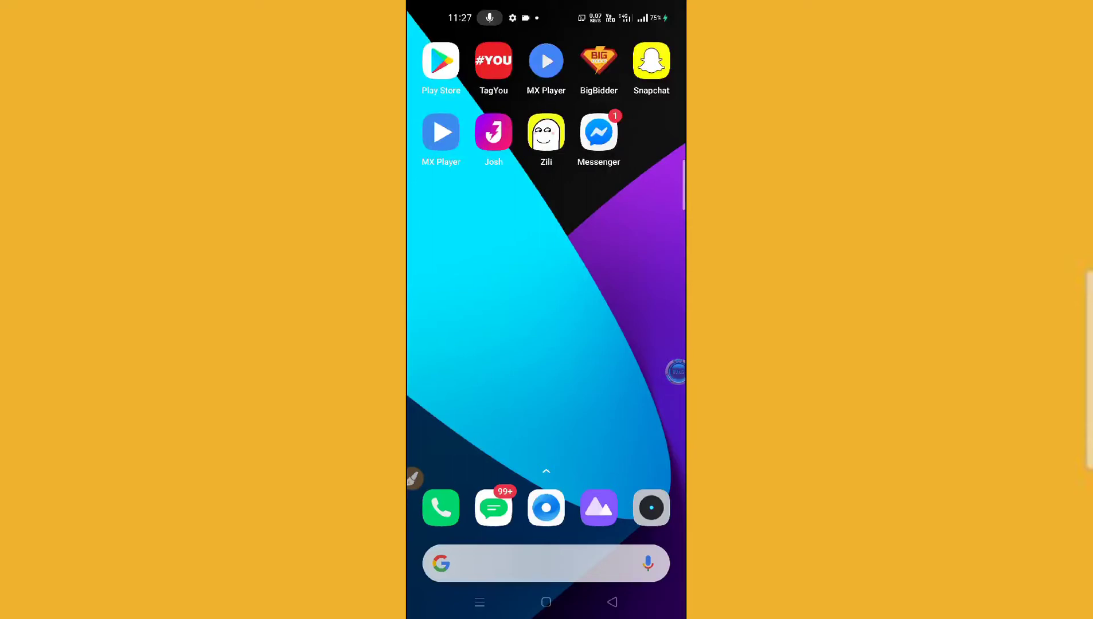
Step: Find Zoom through the app drawer search and launch it to its profile page
drag(614, 341, 461, 341)
drag(546, 426, 547, 170)
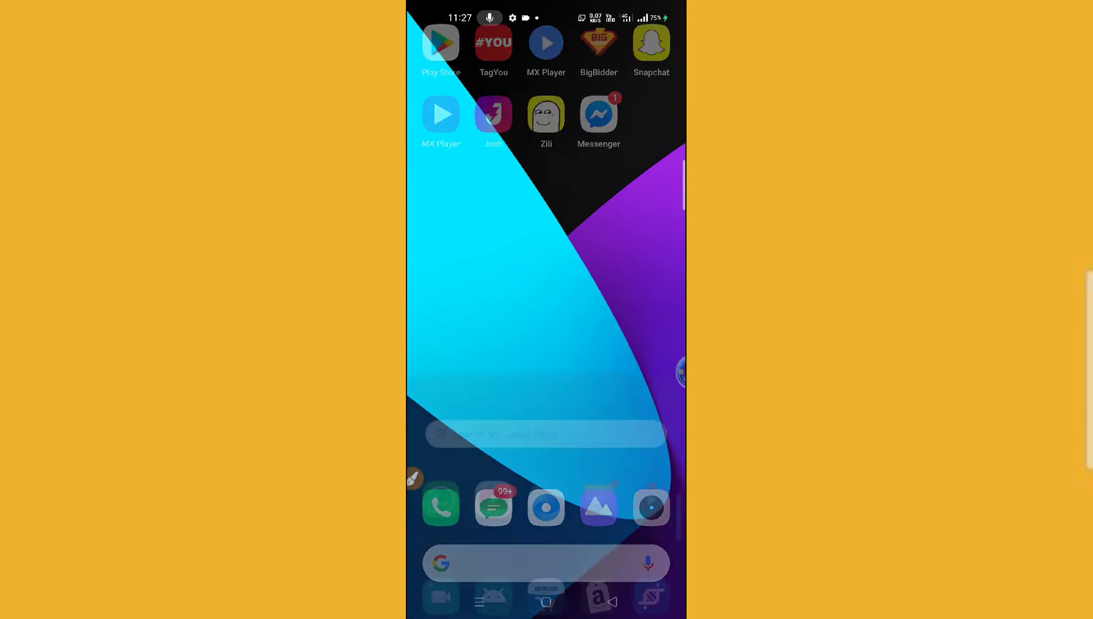
click(546, 62)
text(z)
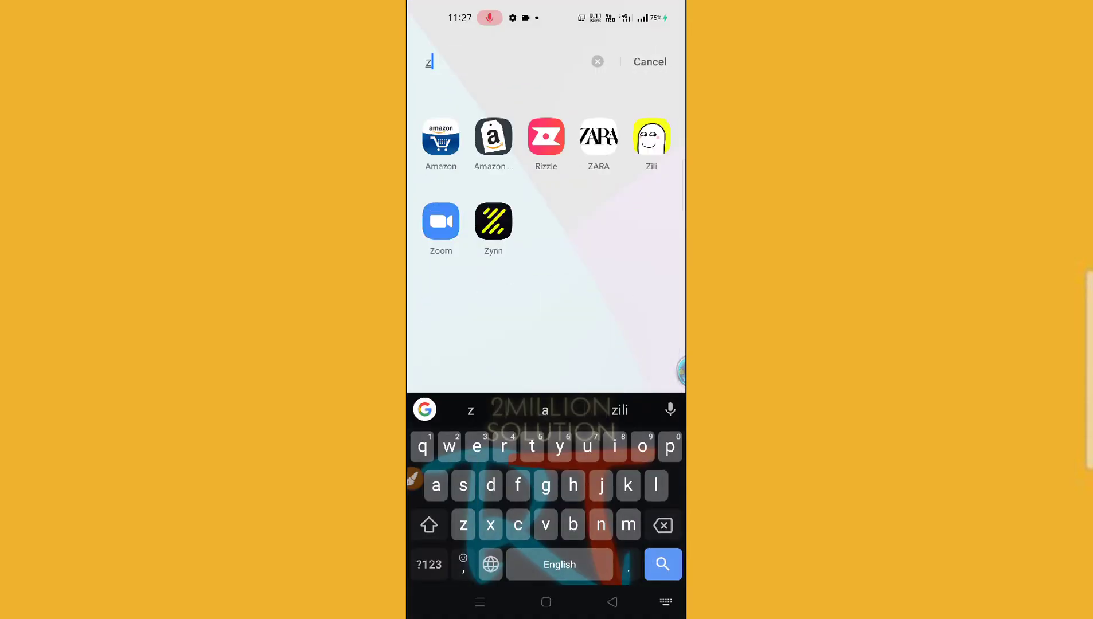
text(oom)
click(440, 136)
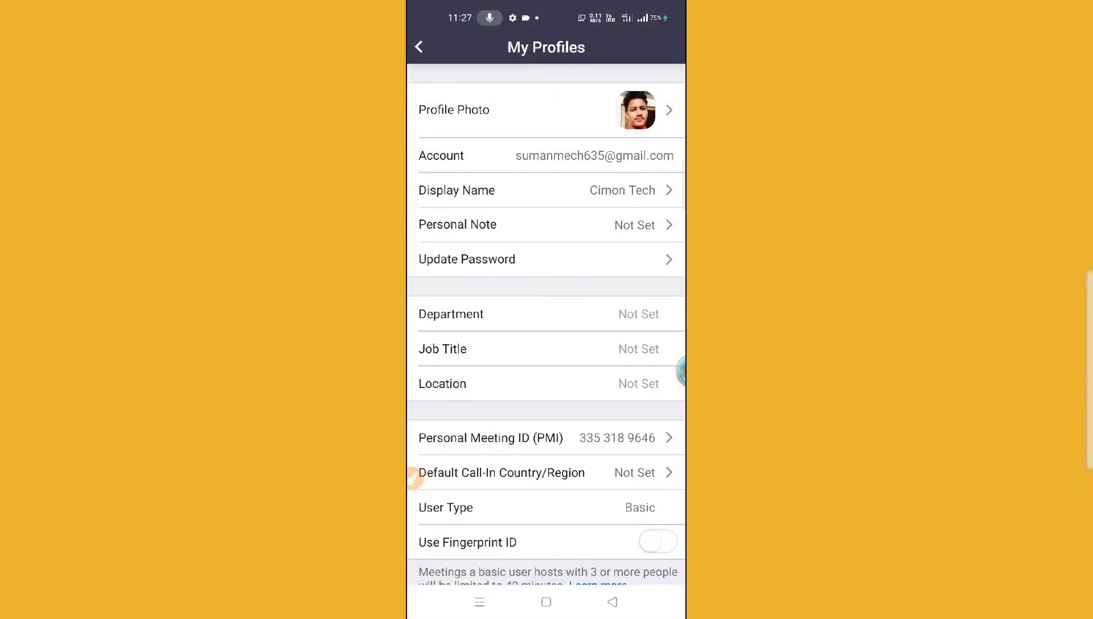
Step: Browse Zoom's Meet & Chat overview, then return to the Settings page
click(419, 47)
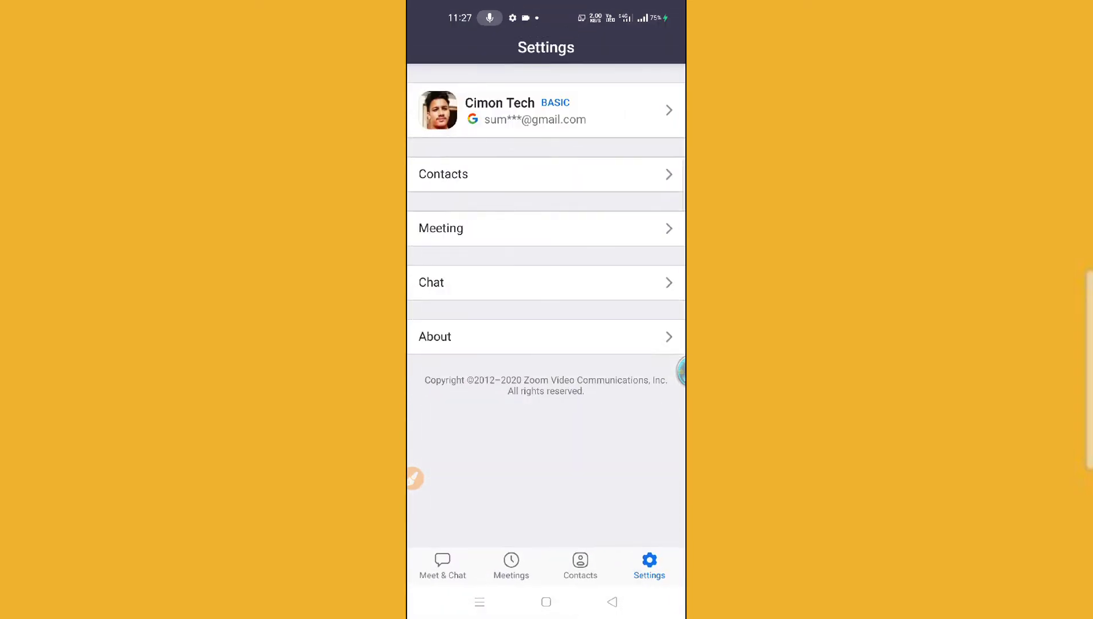
click(442, 566)
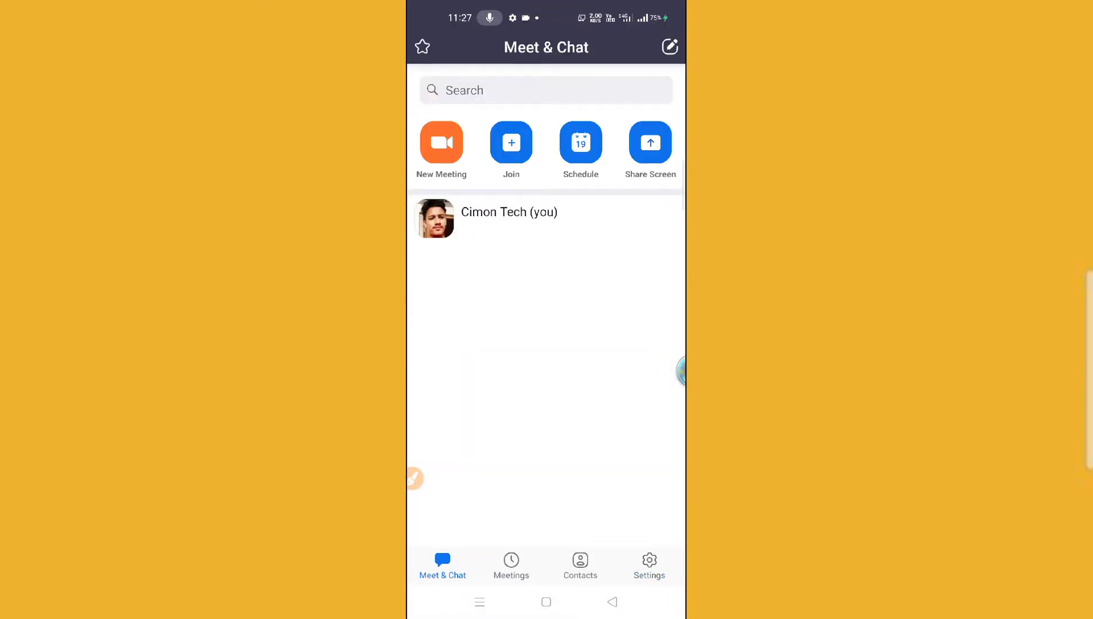
click(414, 479)
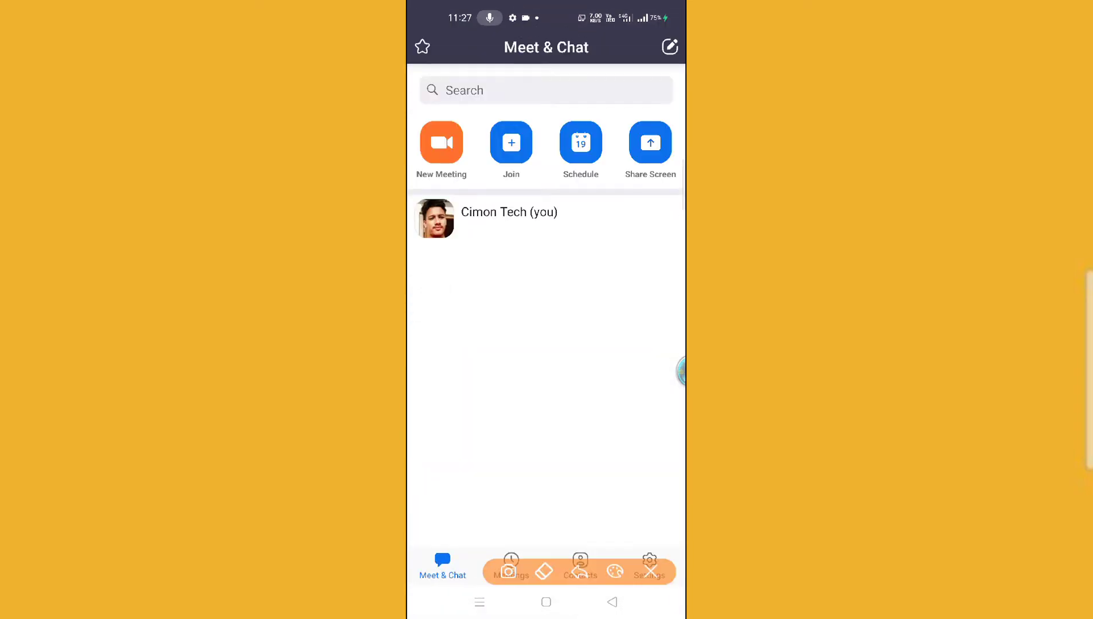
drag(655, 511, 615, 542)
click(651, 572)
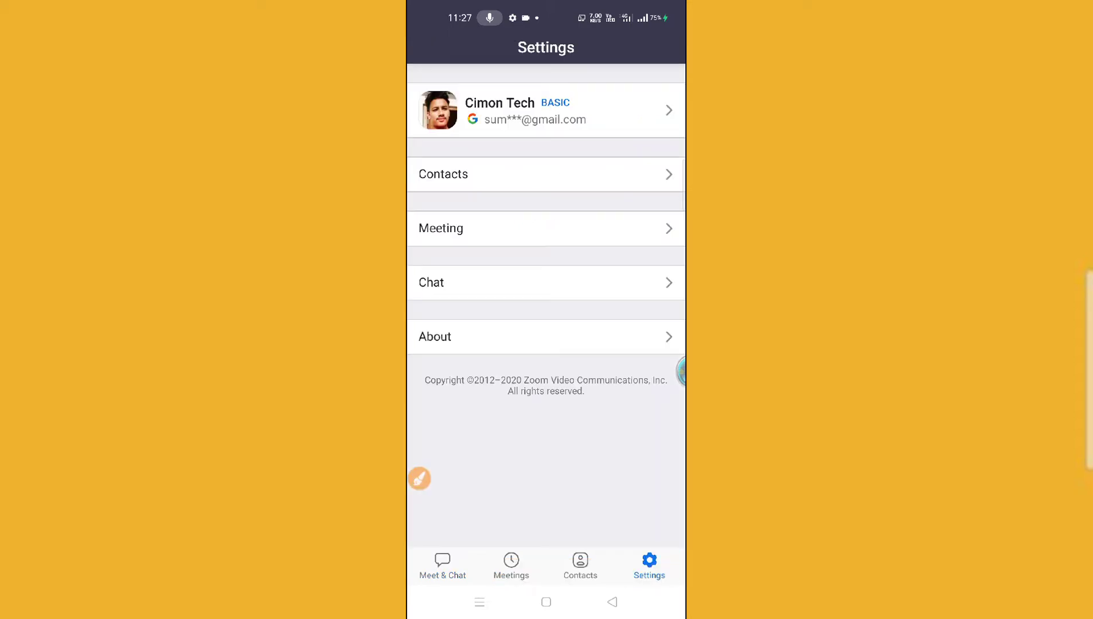
Step: Review the signed-in account's email in the profile details, then leave Zoom for the home screen
click(547, 111)
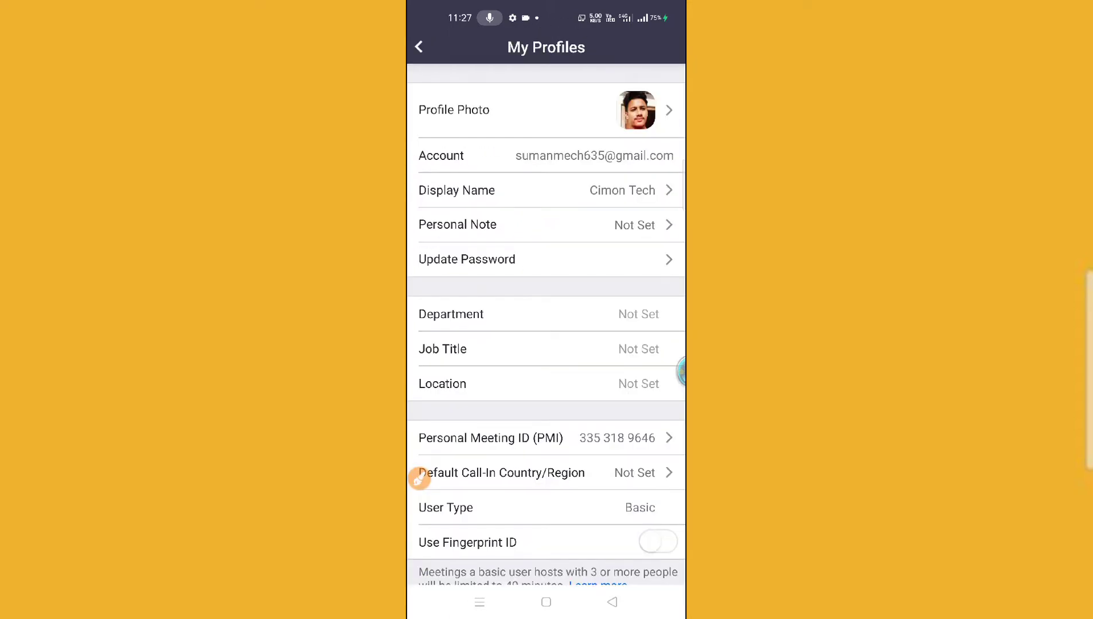
click(419, 479)
mouse_move(475, 168)
mouse_down()
mouse_move(610, 178)
mouse_move(682, 148)
mouse_move(493, 164)
mouse_up()
click(650, 572)
click(444, 155)
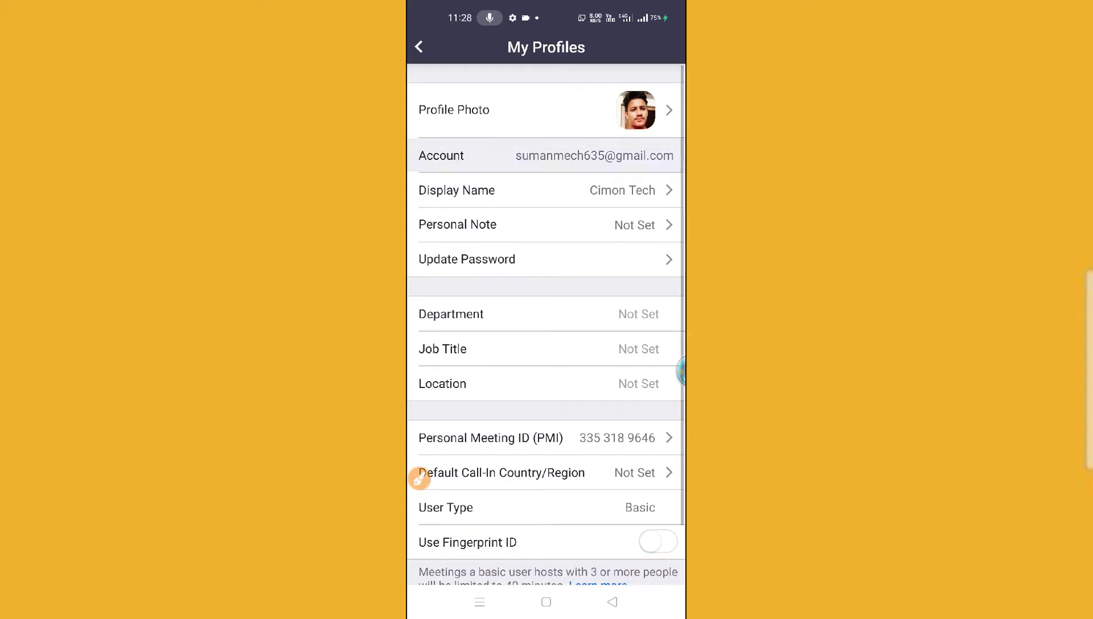
scroll(546, 341, down, 2)
scroll(546, 341, up, 2)
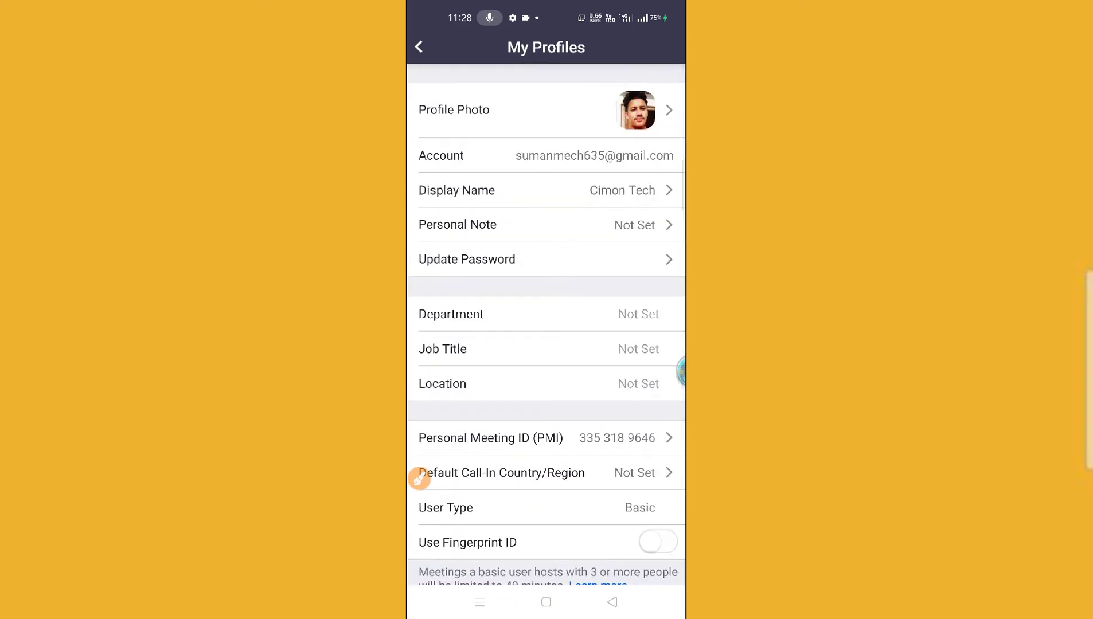
click(546, 602)
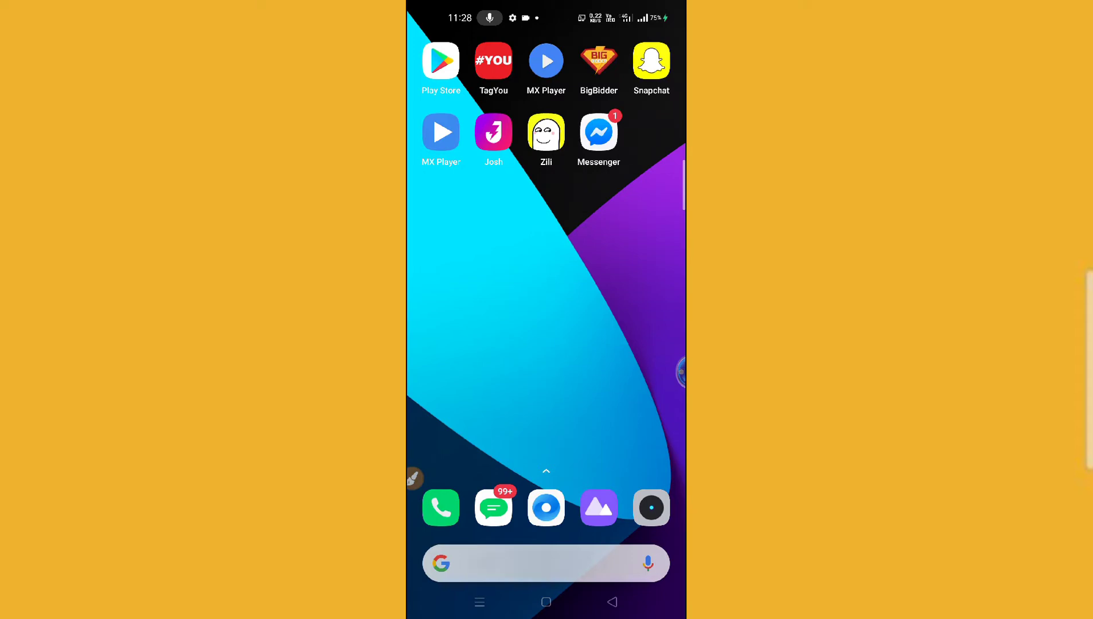
Step: Search Google for 'zoom' and reach the official zoom.us homepage
click(546, 563)
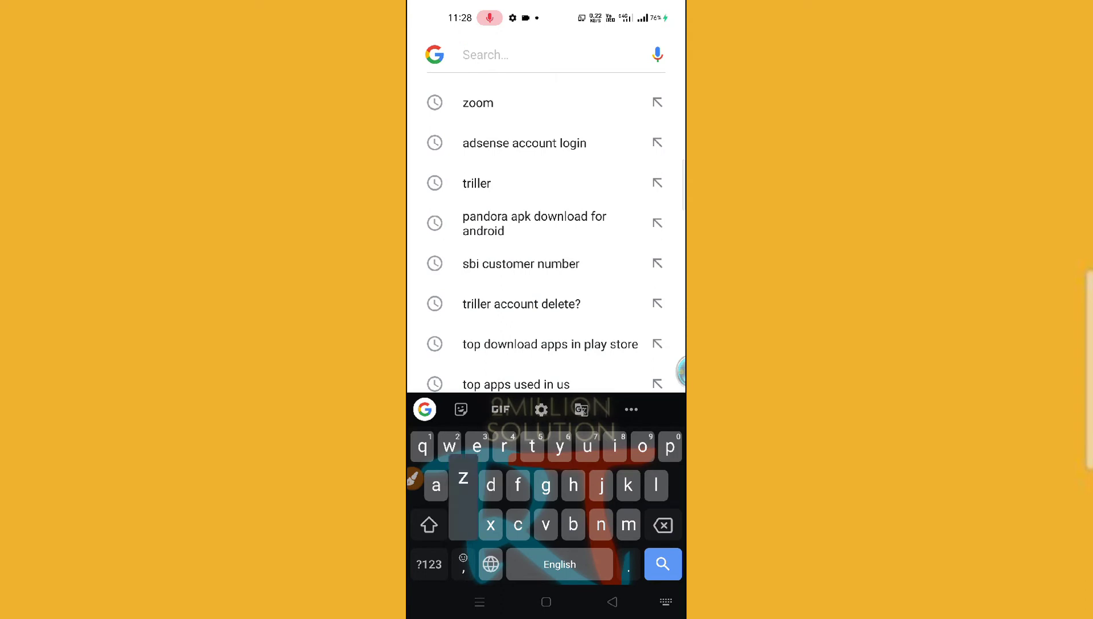
text(zoom)
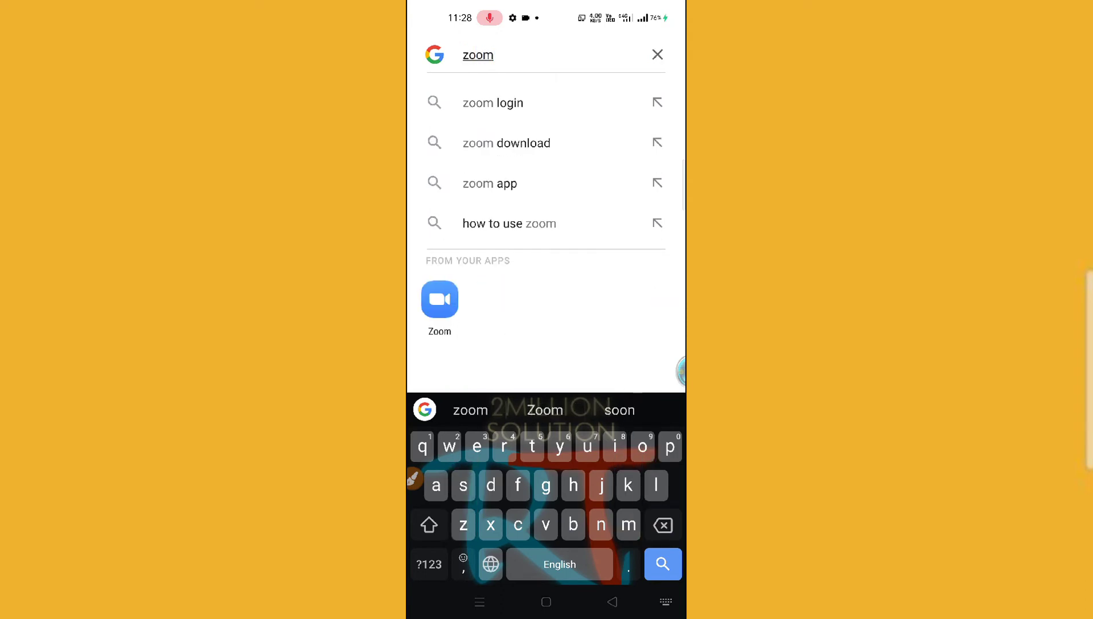
key(Return)
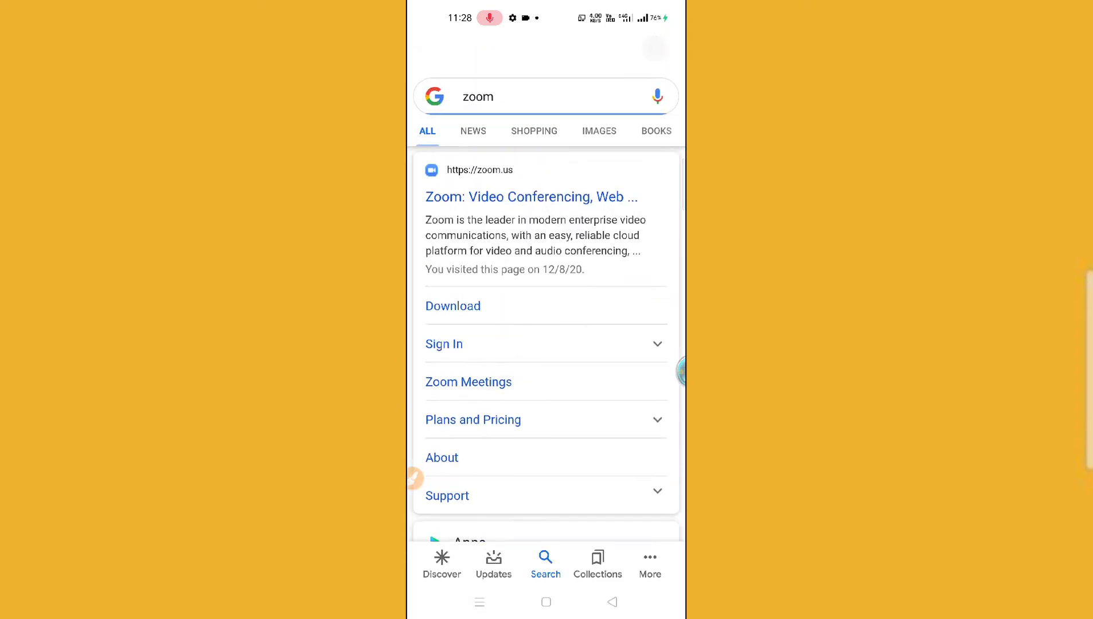
click(414, 479)
drag(428, 201, 420, 250)
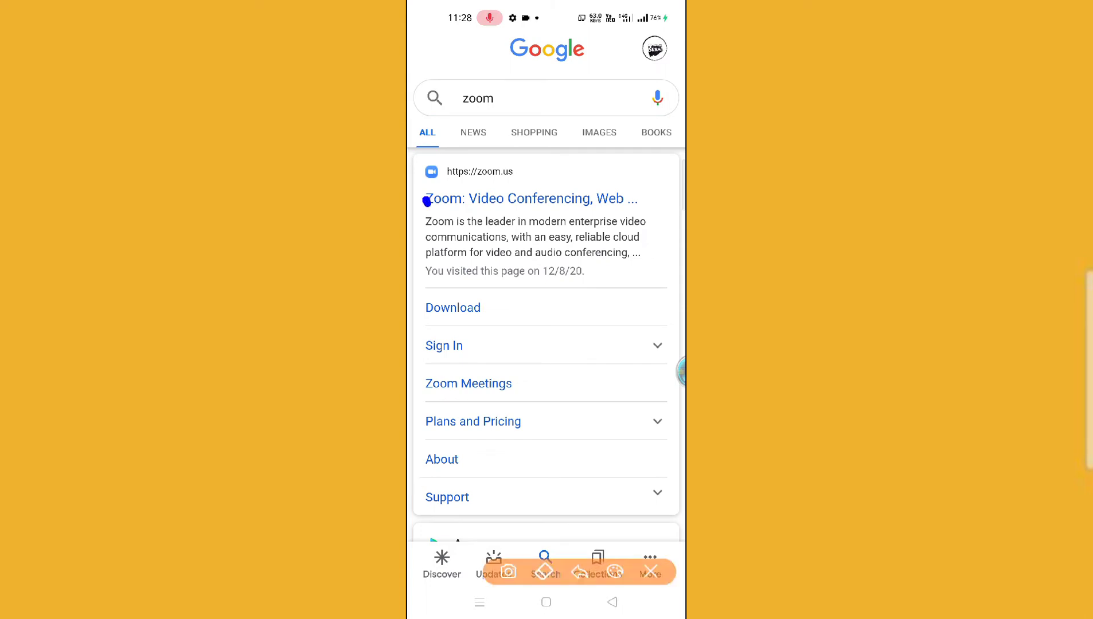
click(651, 572)
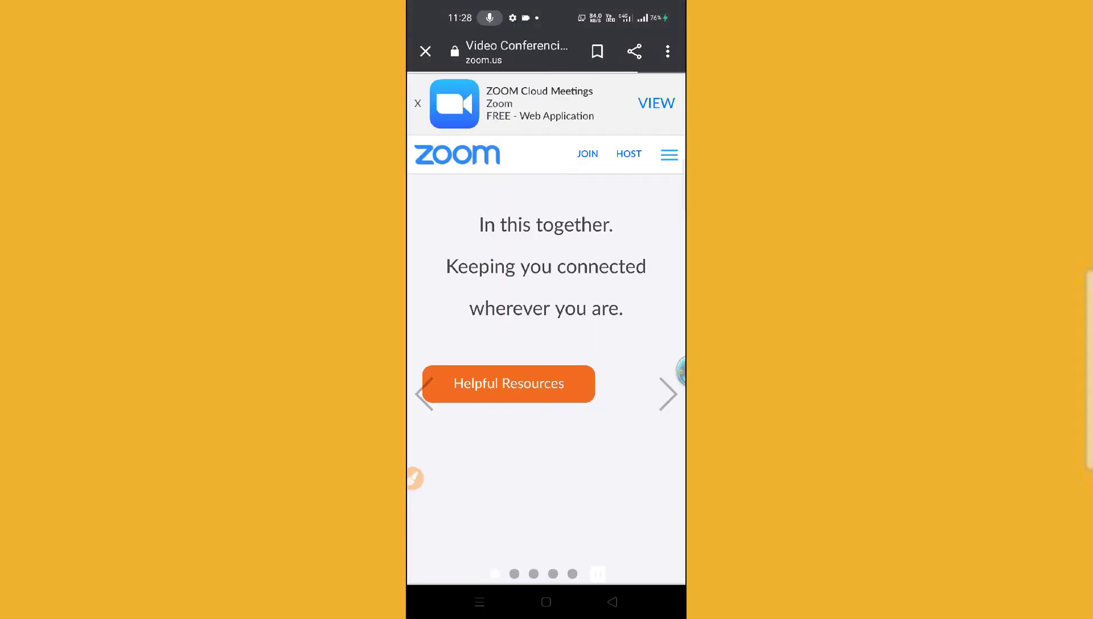
Step: Open the zoom.us result and switch Chrome to the Desktop site layout
click(414, 479)
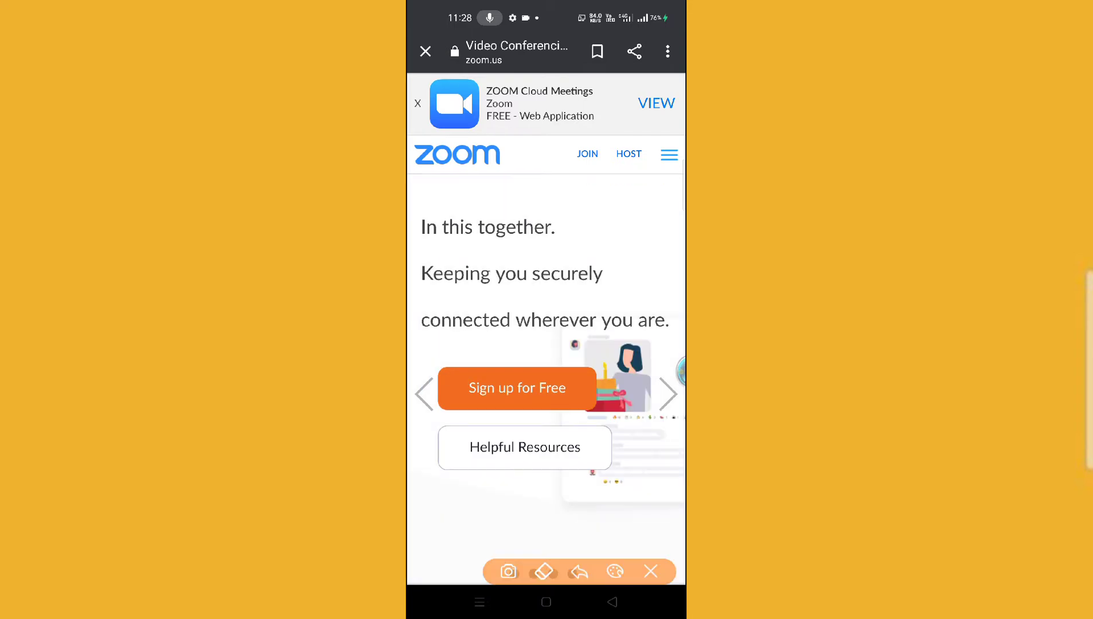
mouse_move(574, 192)
mouse_down()
mouse_move(664, 72)
mouse_move(662, 157)
mouse_up()
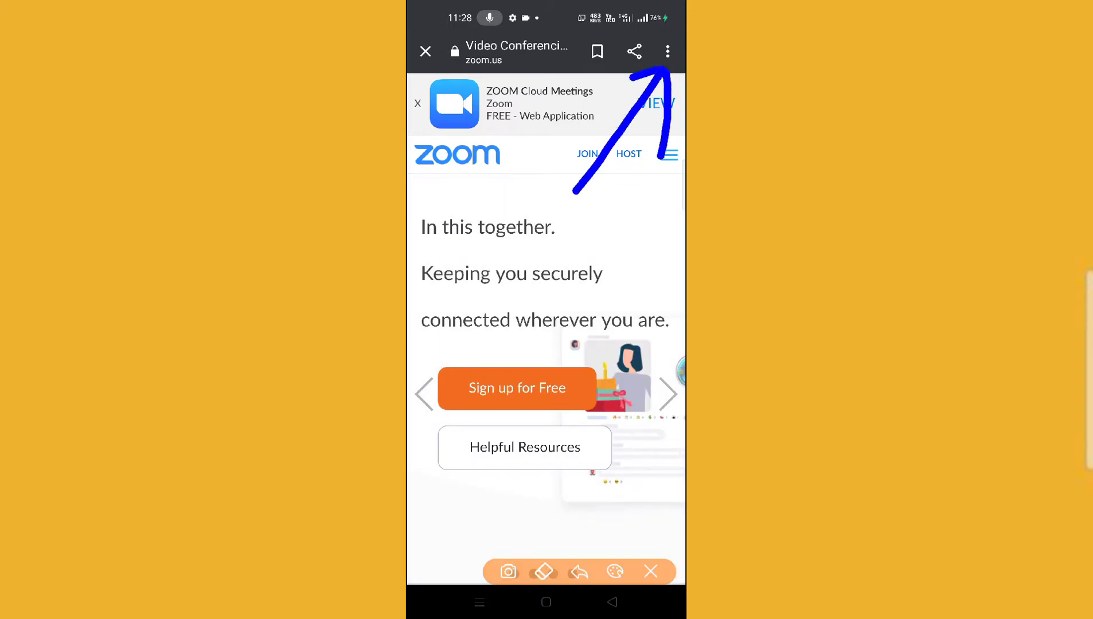
click(651, 570)
click(667, 51)
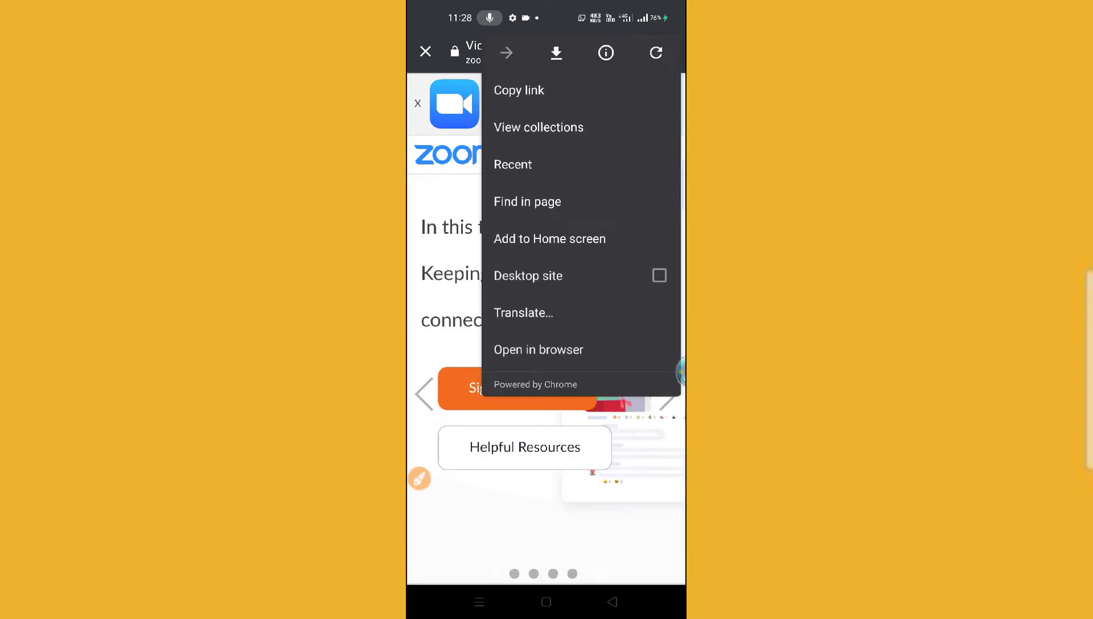
click(527, 276)
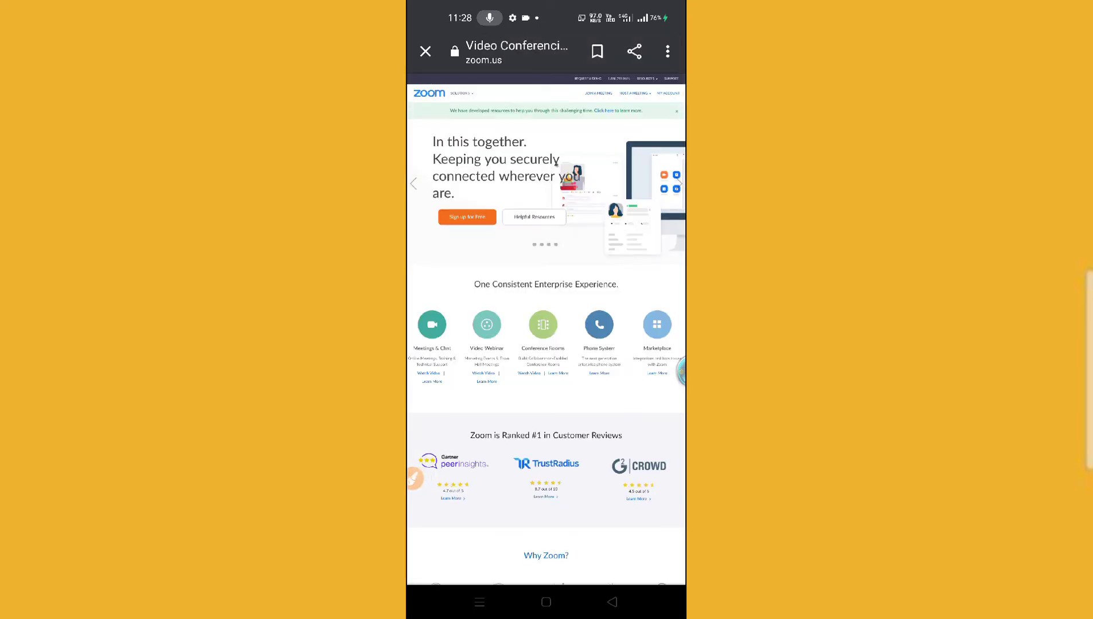
scroll(615, 213, up, 5)
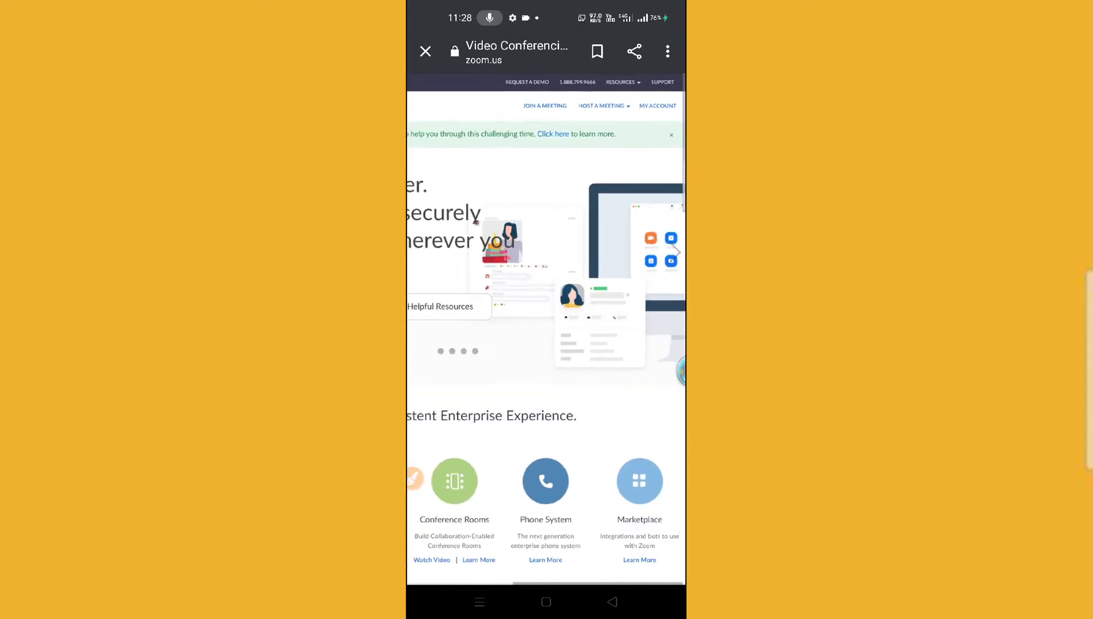
Step: Go to MY ACCOUNT on zoom.us to show the My Profile page
click(416, 479)
mouse_move(607, 246)
mouse_down()
mouse_move(650, 124)
mouse_move(660, 126)
mouse_up()
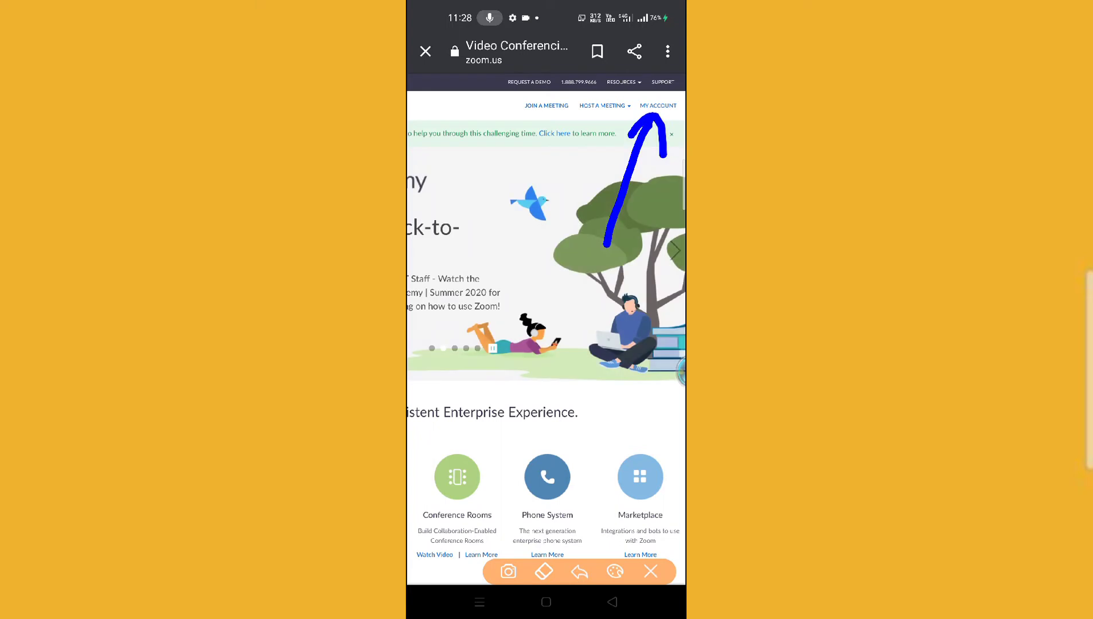
click(651, 570)
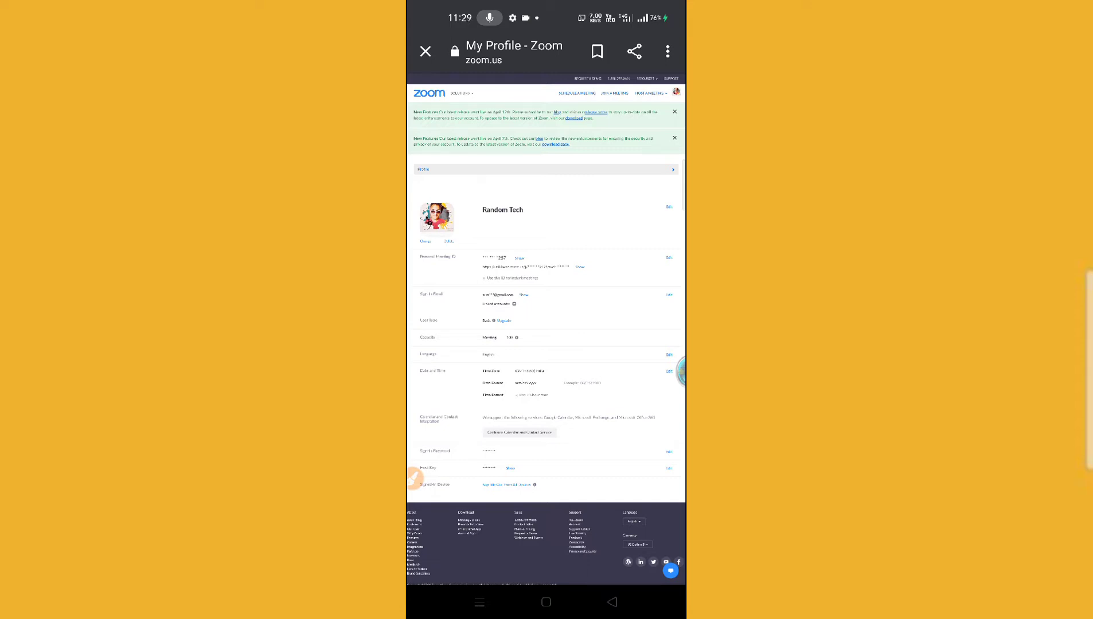
scroll(547, 332, up, 3)
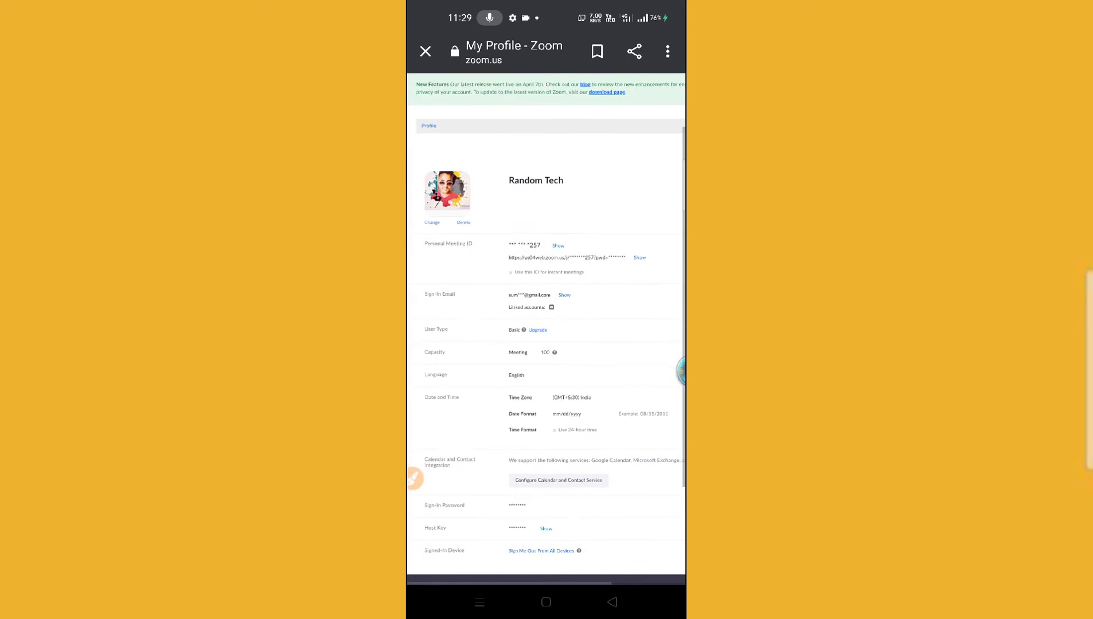
Step: Scroll to the Sign-In Email row and open its Edit form
drag(495, 282, 483, 337)
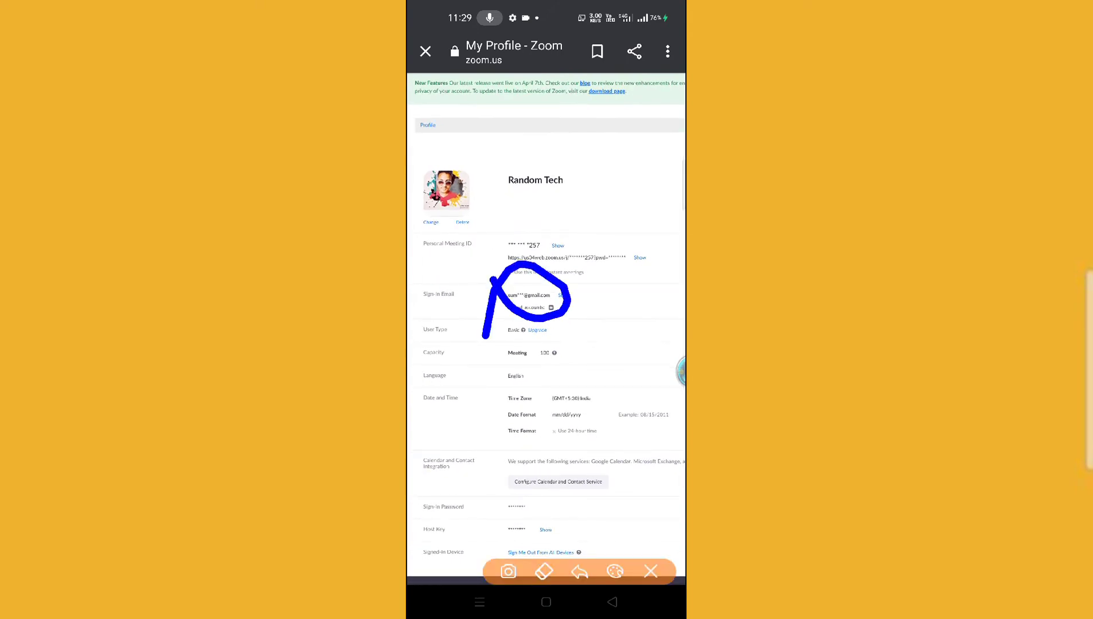
click(651, 571)
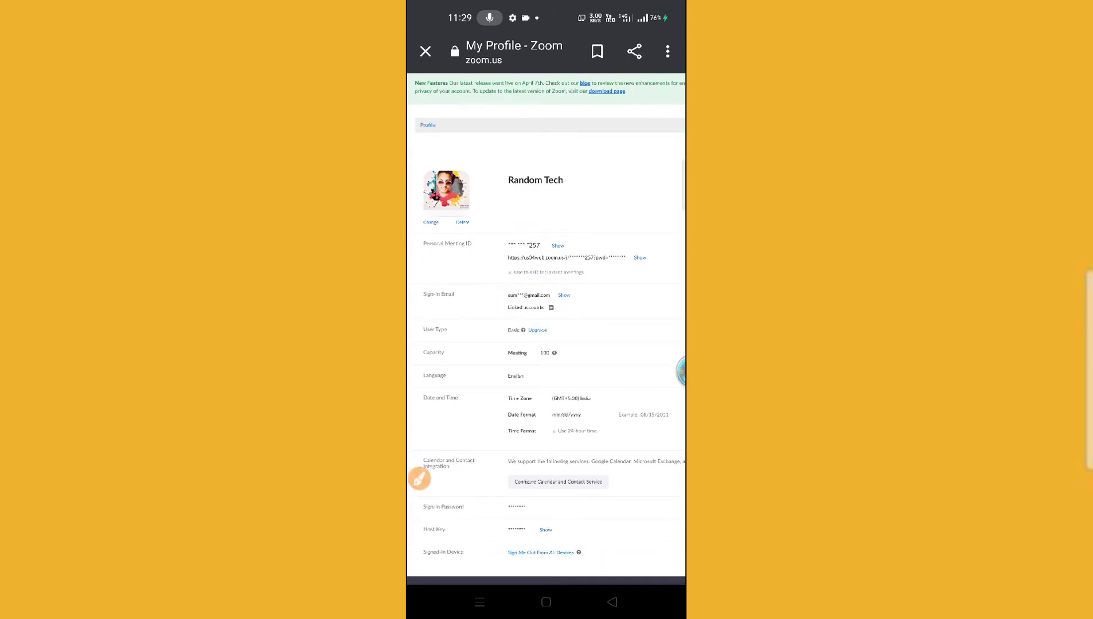
scroll(547, 324, down, 2)
scroll(547, 324, up, 3)
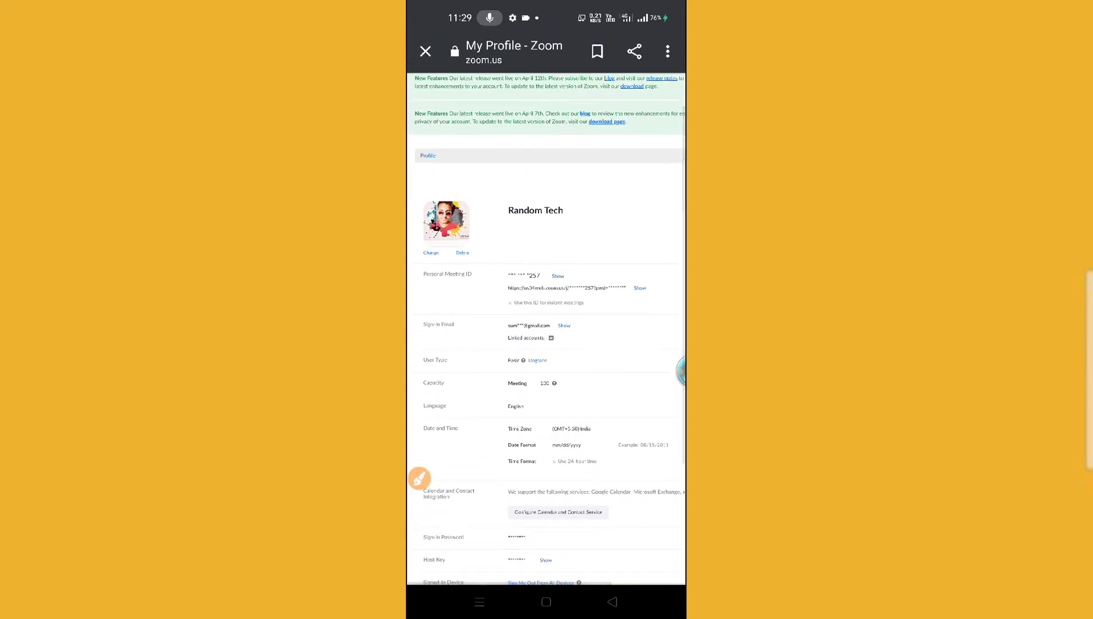
scroll(546, 329, right, 3)
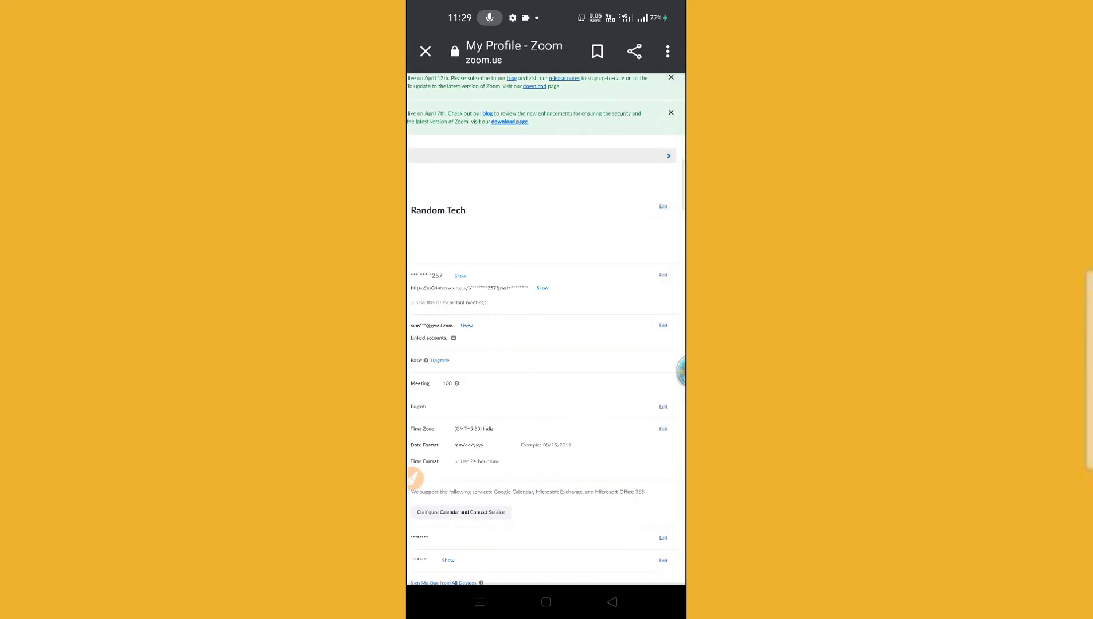
click(416, 479)
mouse_move(658, 312)
mouse_down()
mouse_move(674, 341)
mouse_move(664, 312)
mouse_up()
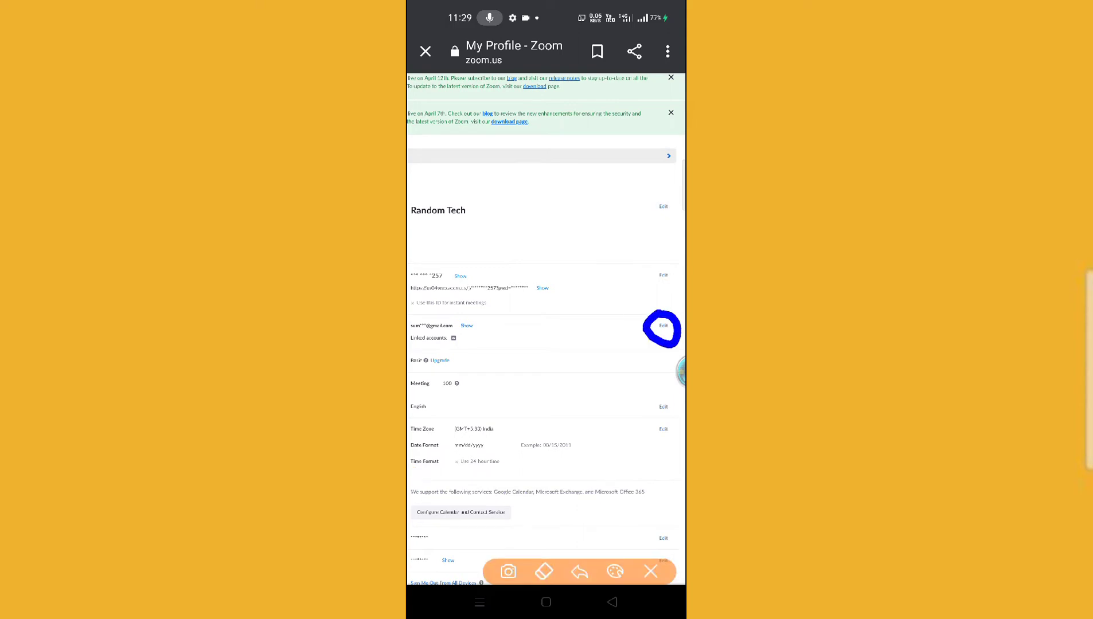
click(651, 571)
Step: Submit the new email and password after the robot check, getting an 'already used' error
click(663, 326)
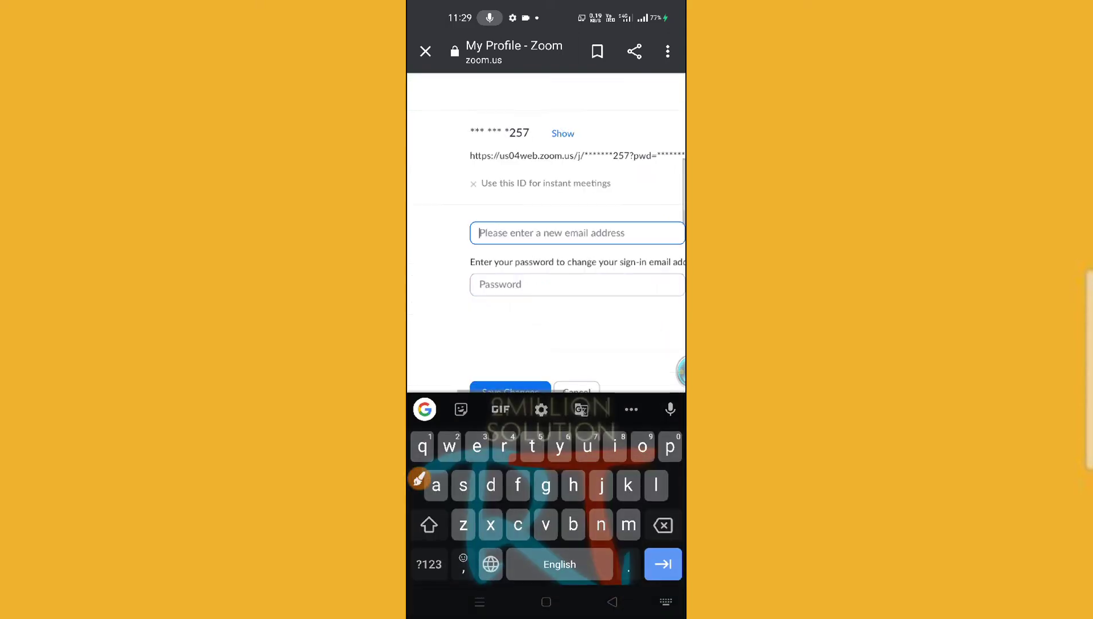
scroll(571, 226, down, 2)
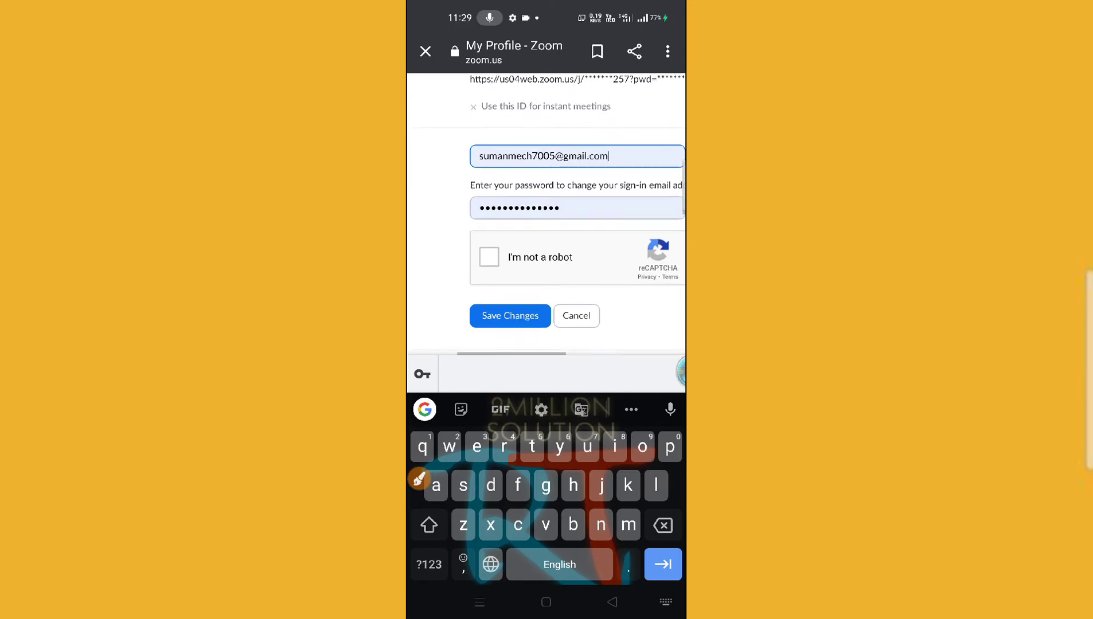
scroll(547, 222, down, 3)
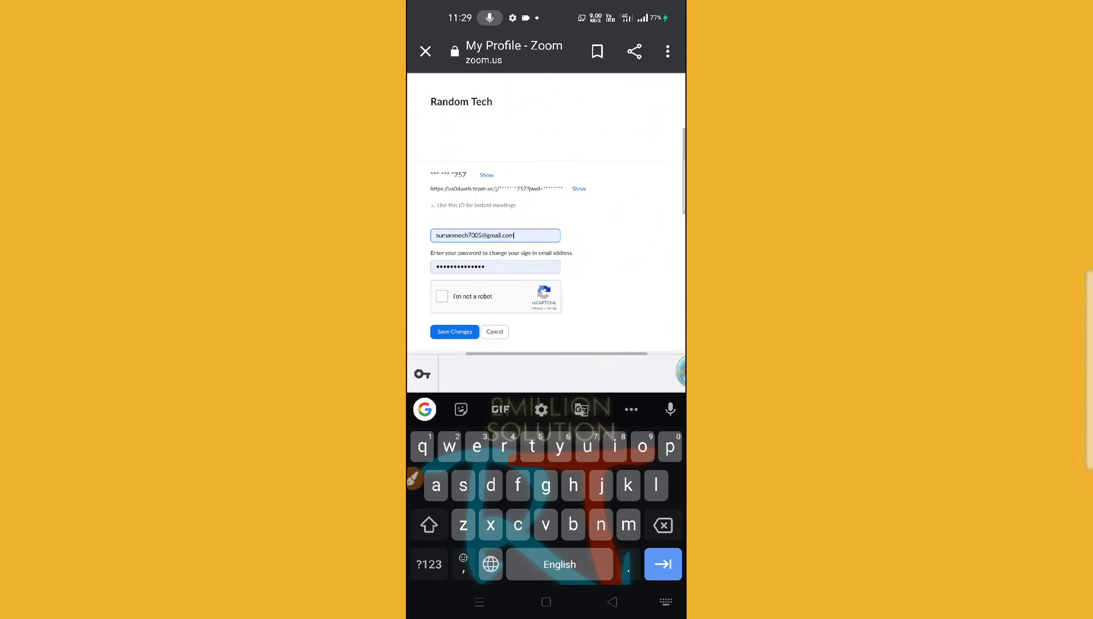
scroll(546, 214, down, 3)
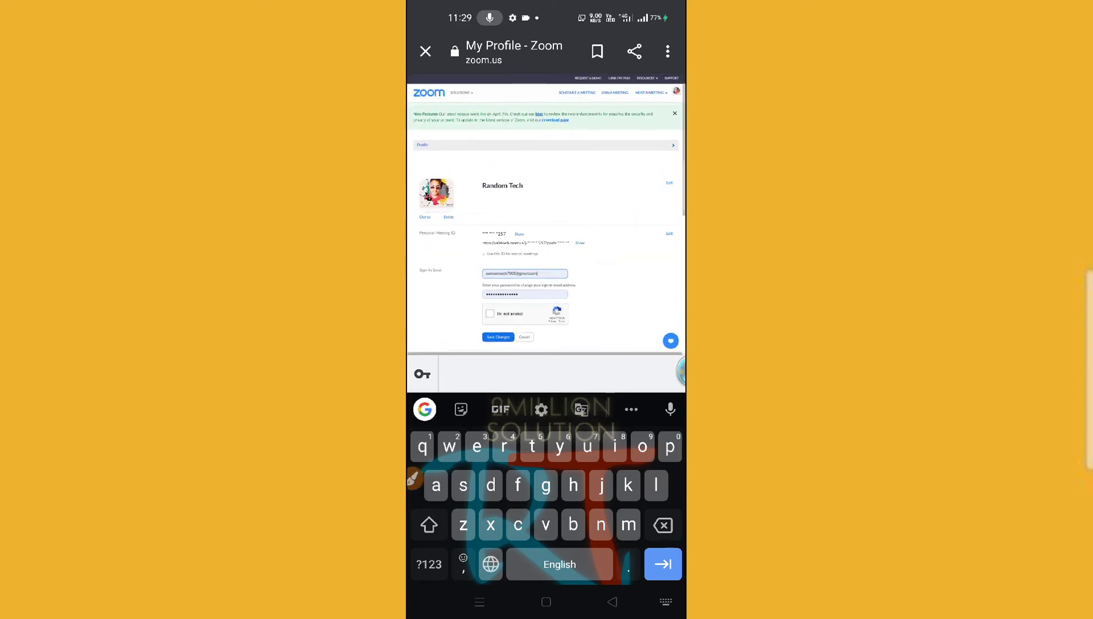
scroll(547, 213, up, 2)
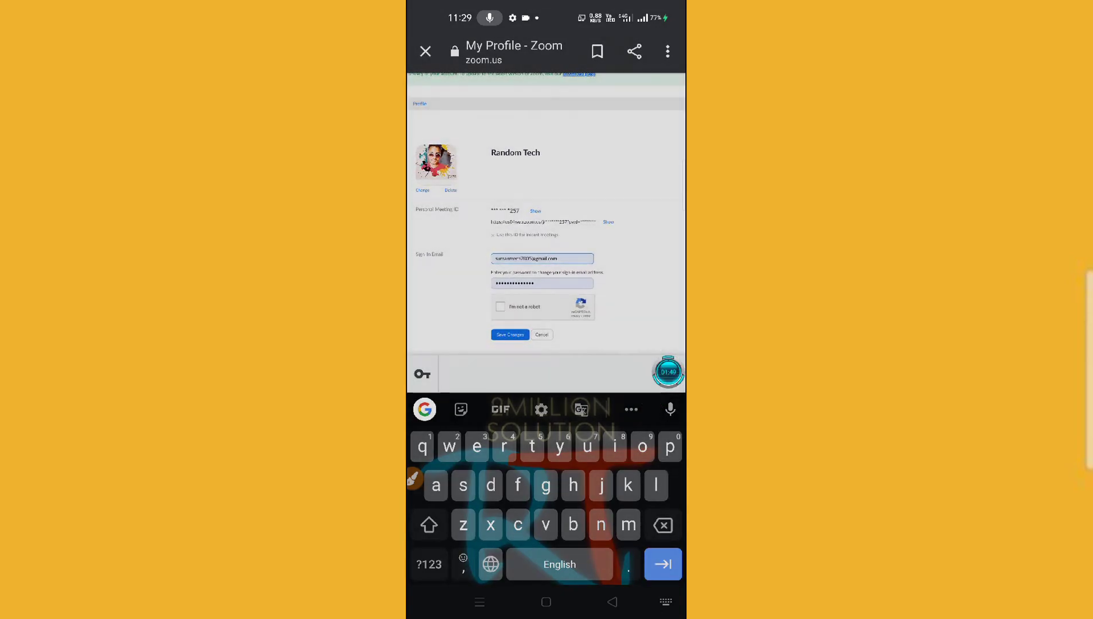
click(501, 307)
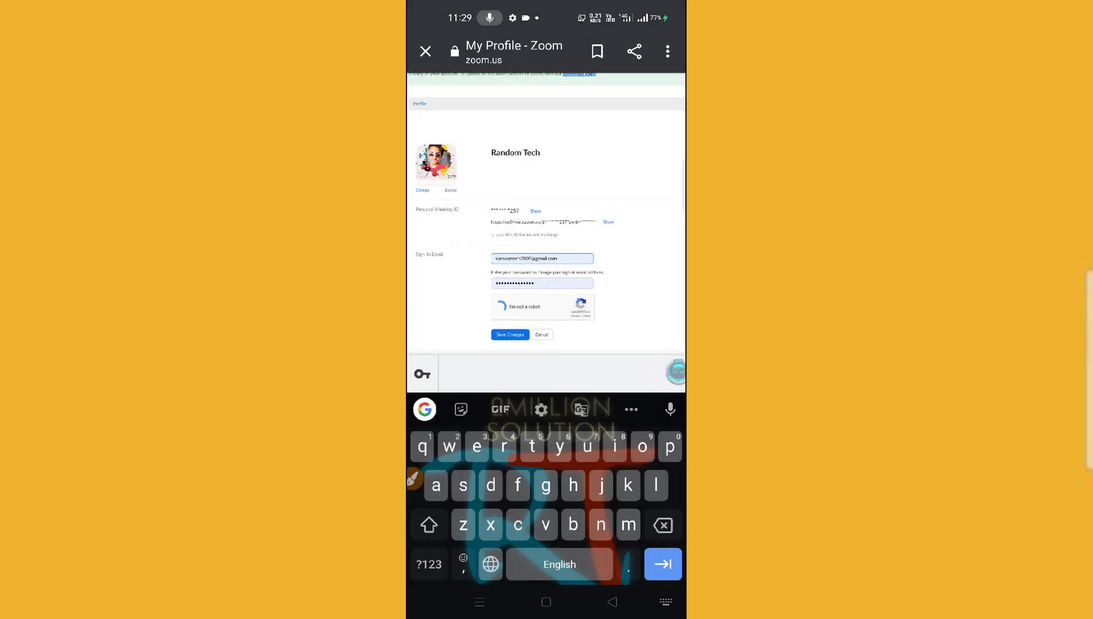
click(665, 602)
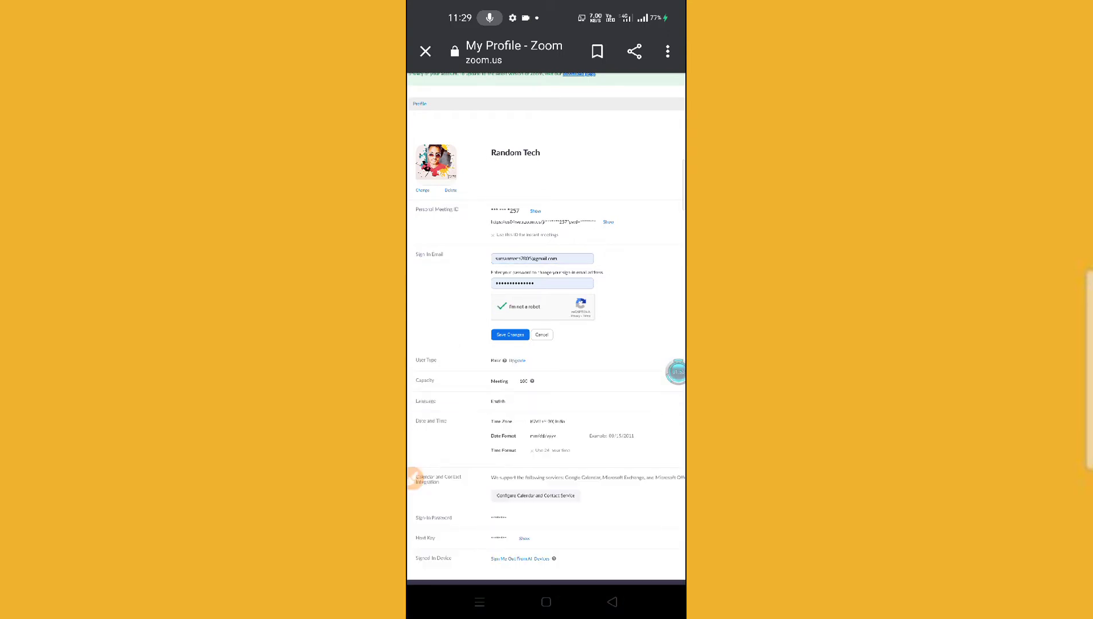
click(510, 334)
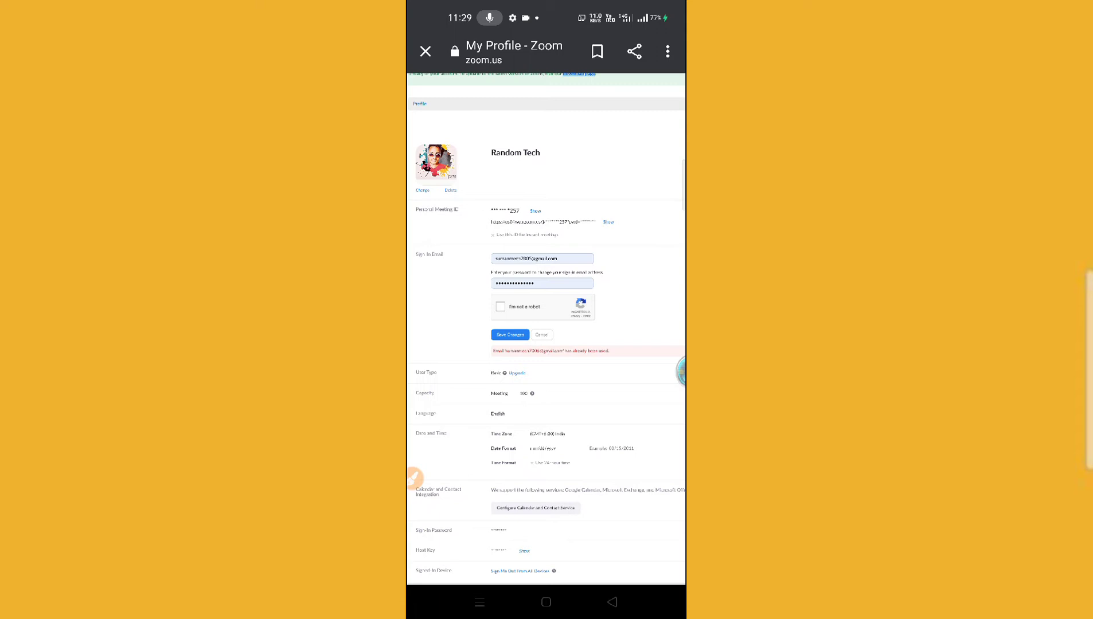
scroll(547, 325, up, 2)
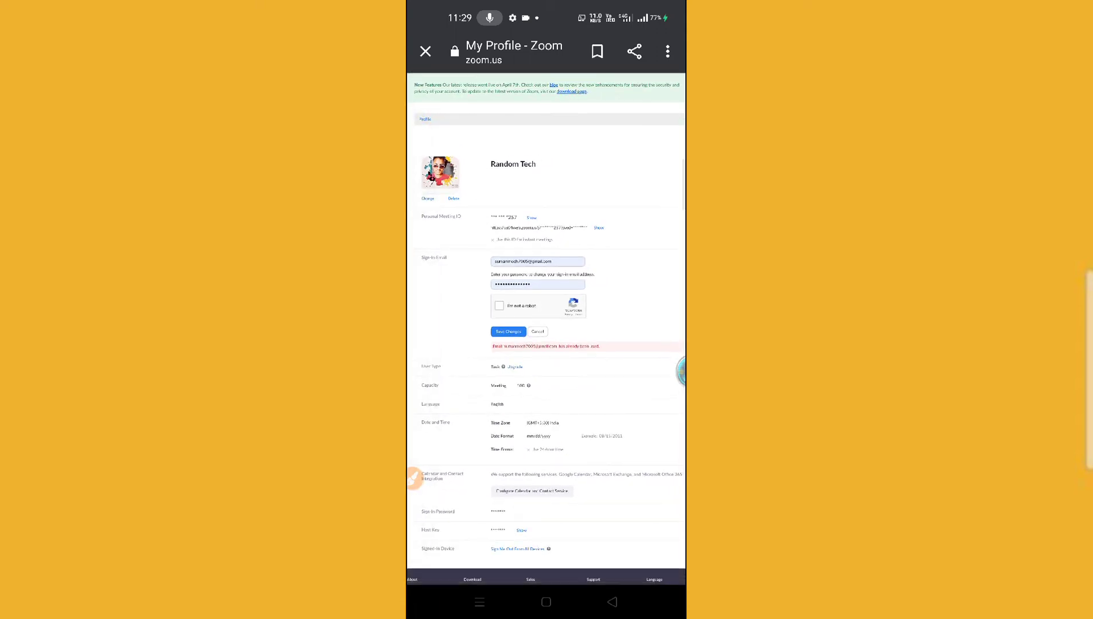
Step: Replace the sign-in email with the suggested new Gmail address
click(538, 261)
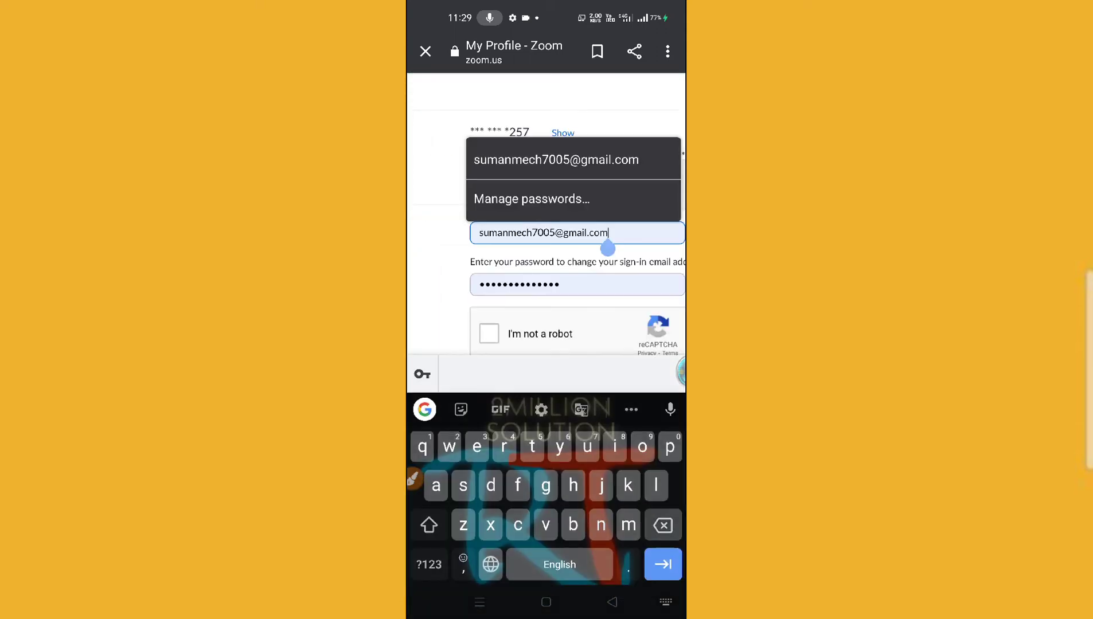
key(BackSpace)
key(BackSpace)
key(BackSpace)
key(BackSpace)
key(BackSpace)
key(BackSpace)
key(BackSpace)
key(BackSpace)
key(BackSpace)
key(BackSpace)
key(BackSpace)
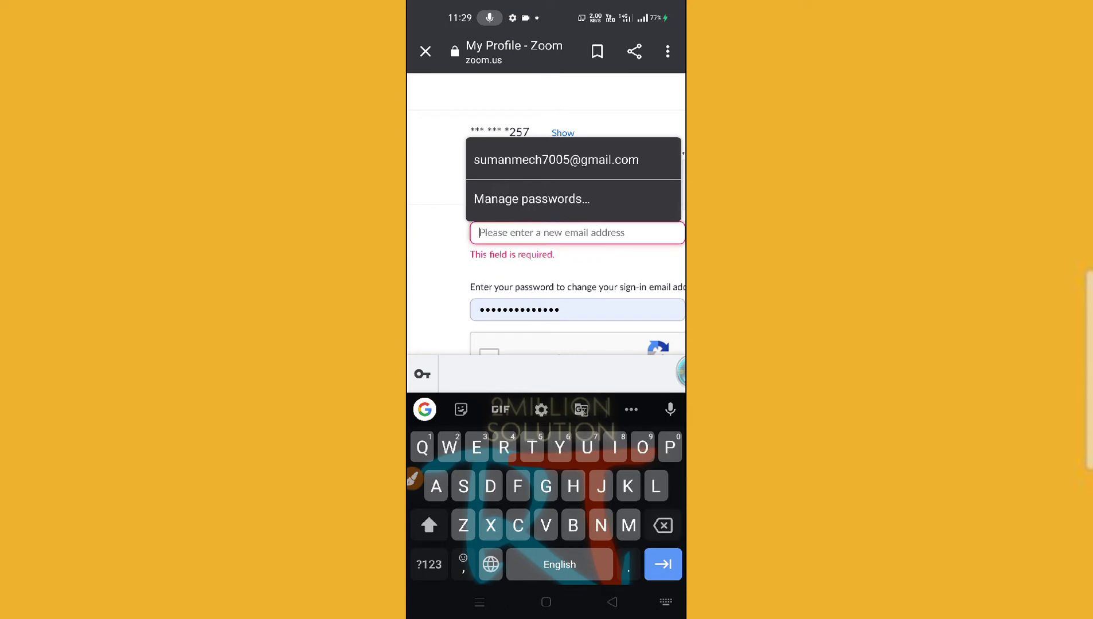
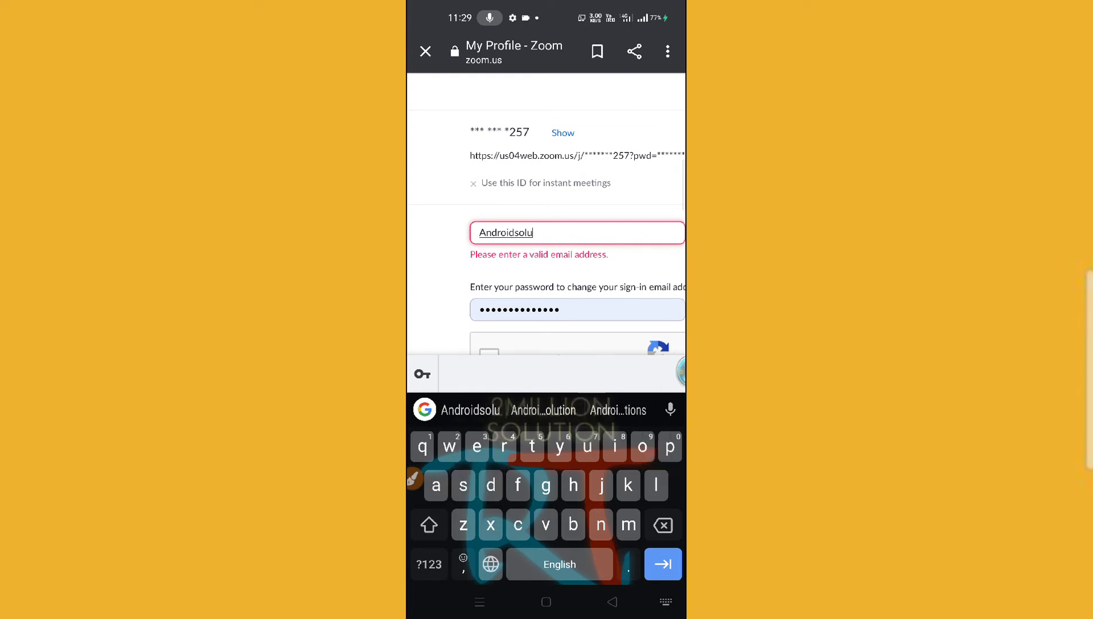
key(space)
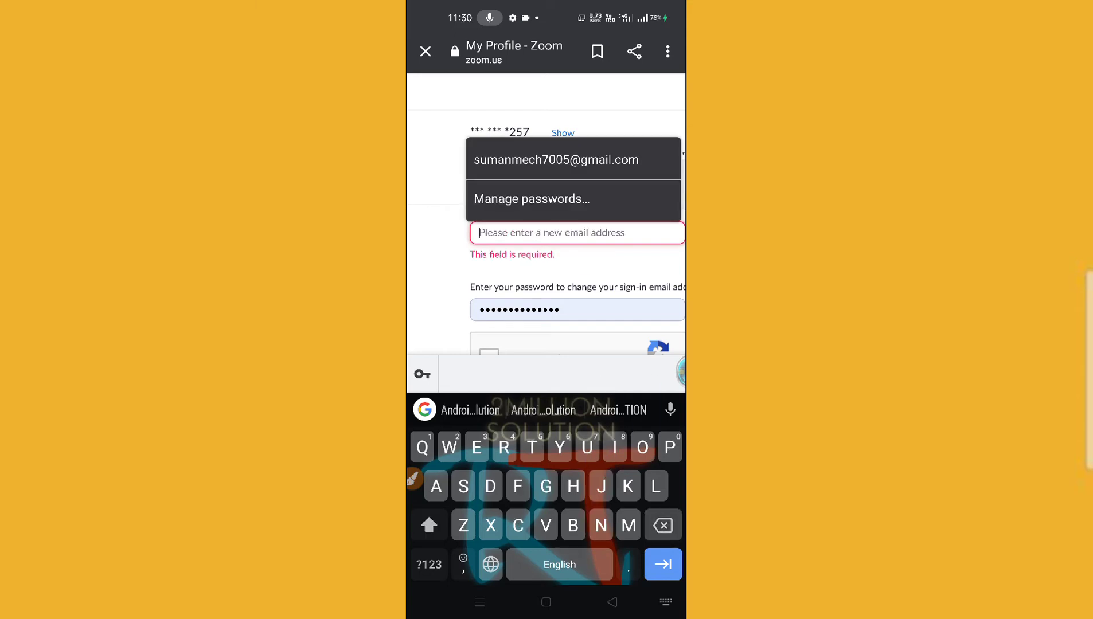
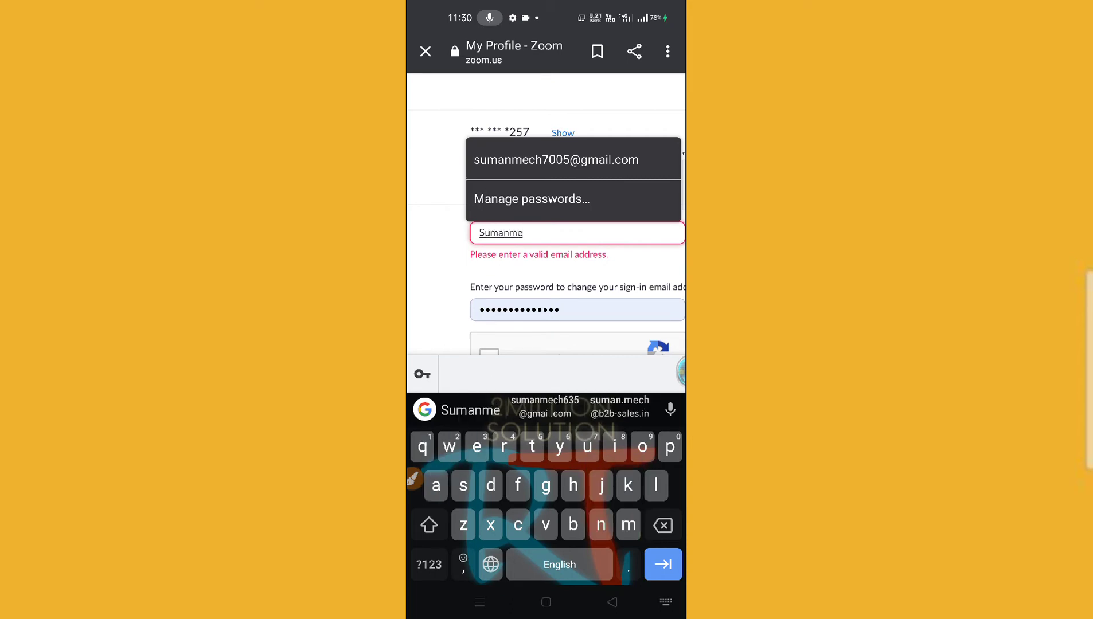
click(545, 407)
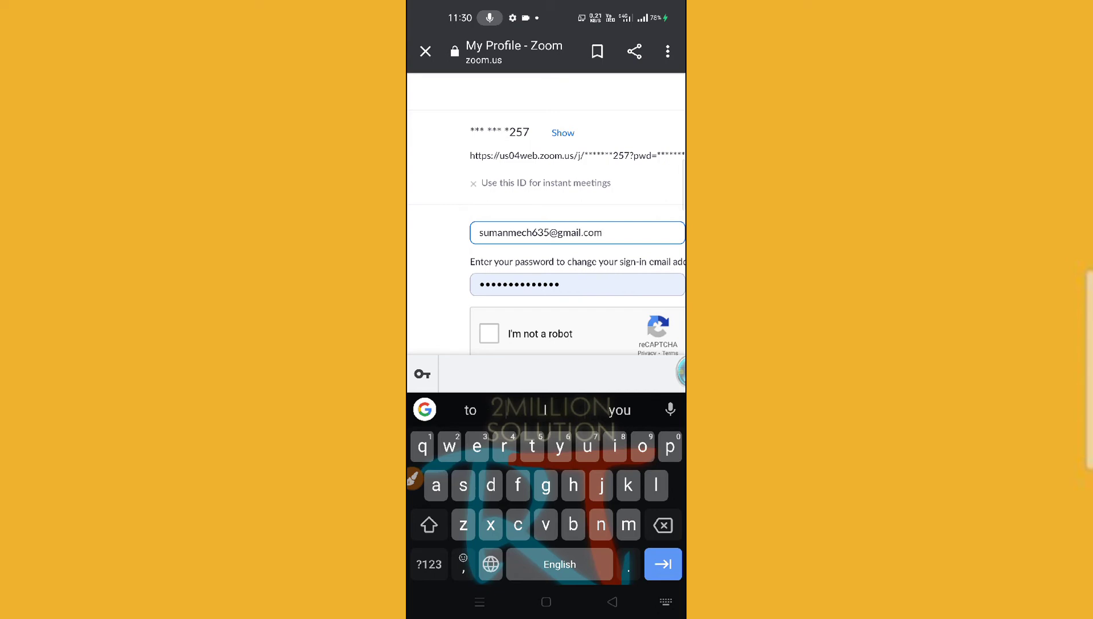
Step: Re-enter the saved account password and start the robot verification
click(560, 284)
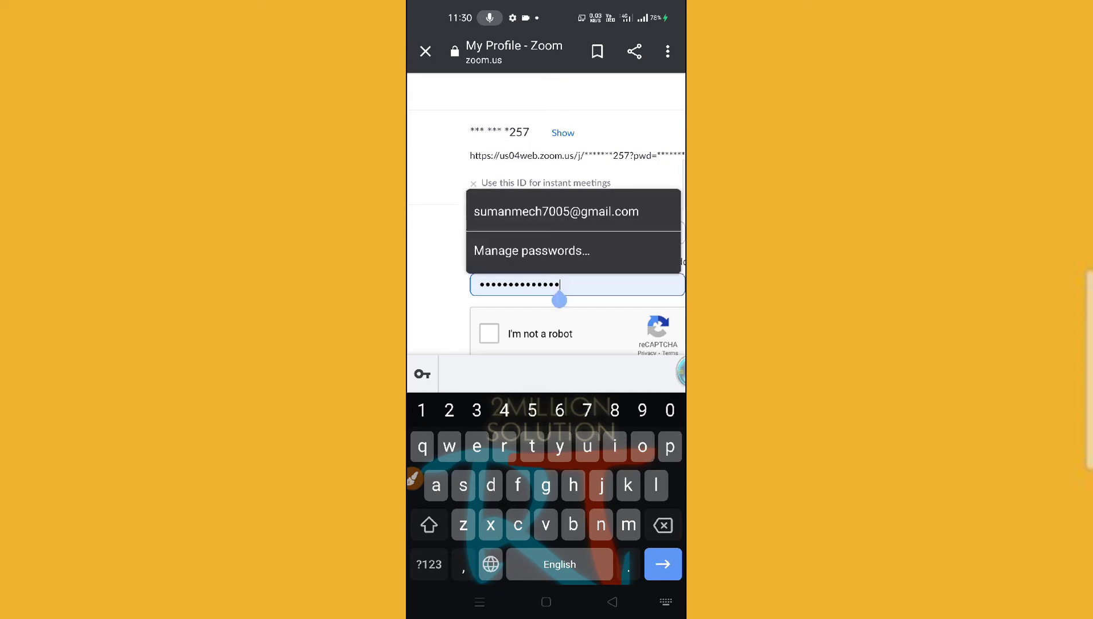
key(BackSpace)
key(BackSpace)
key(BackSpace)
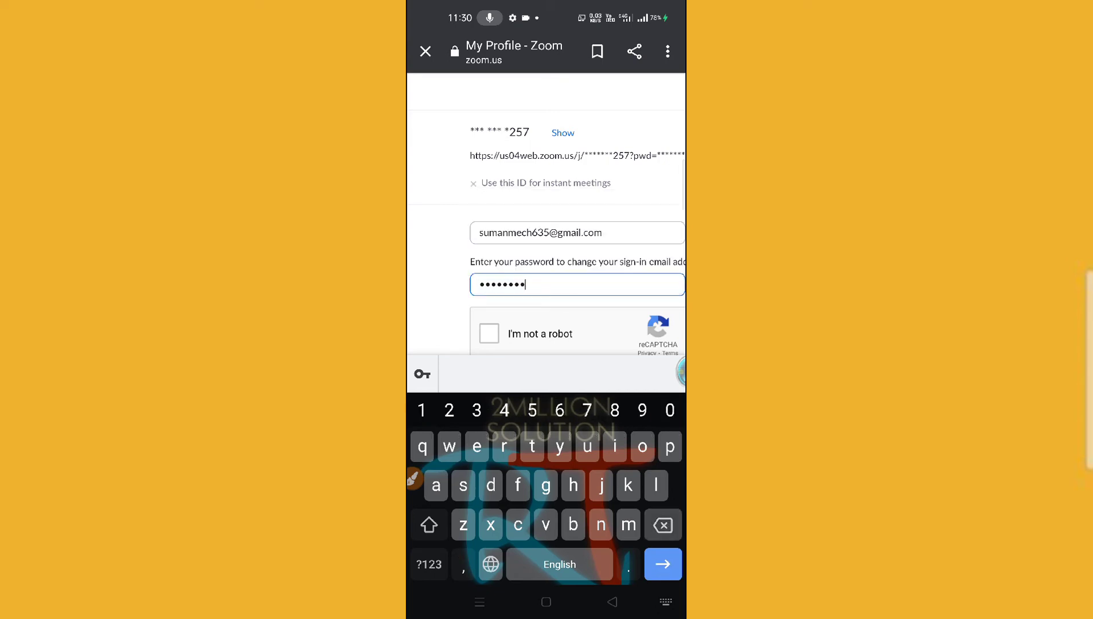
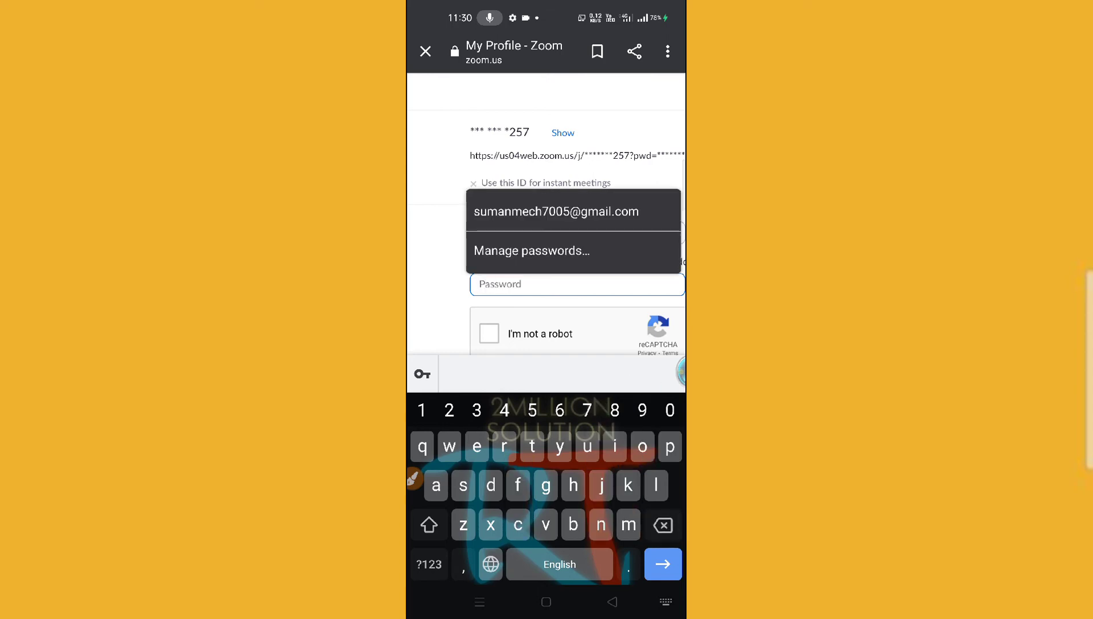
click(555, 211)
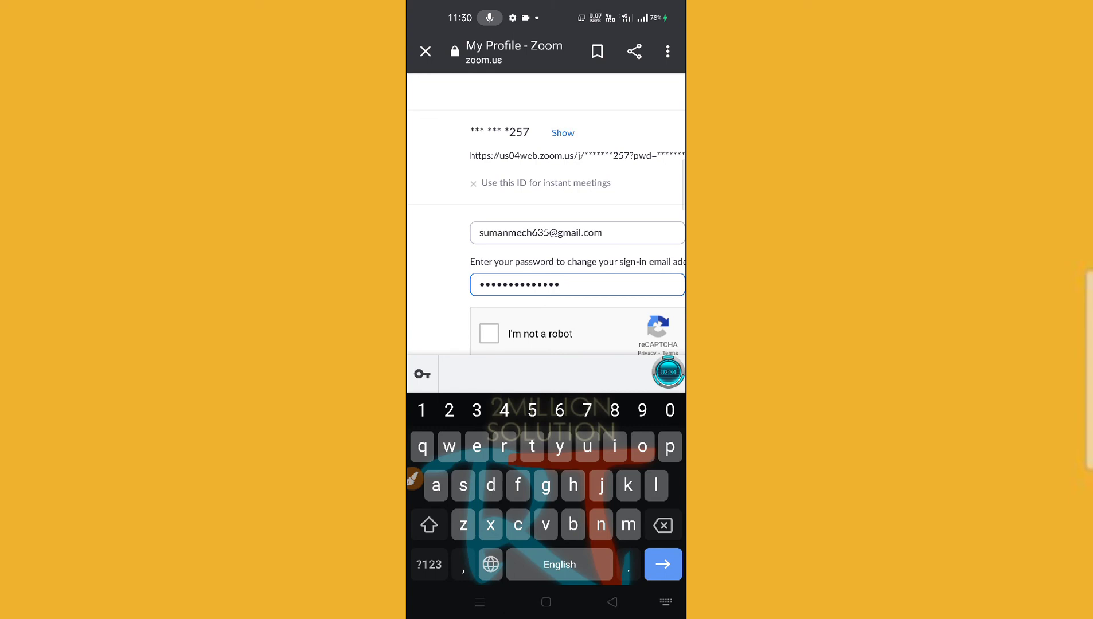
click(489, 334)
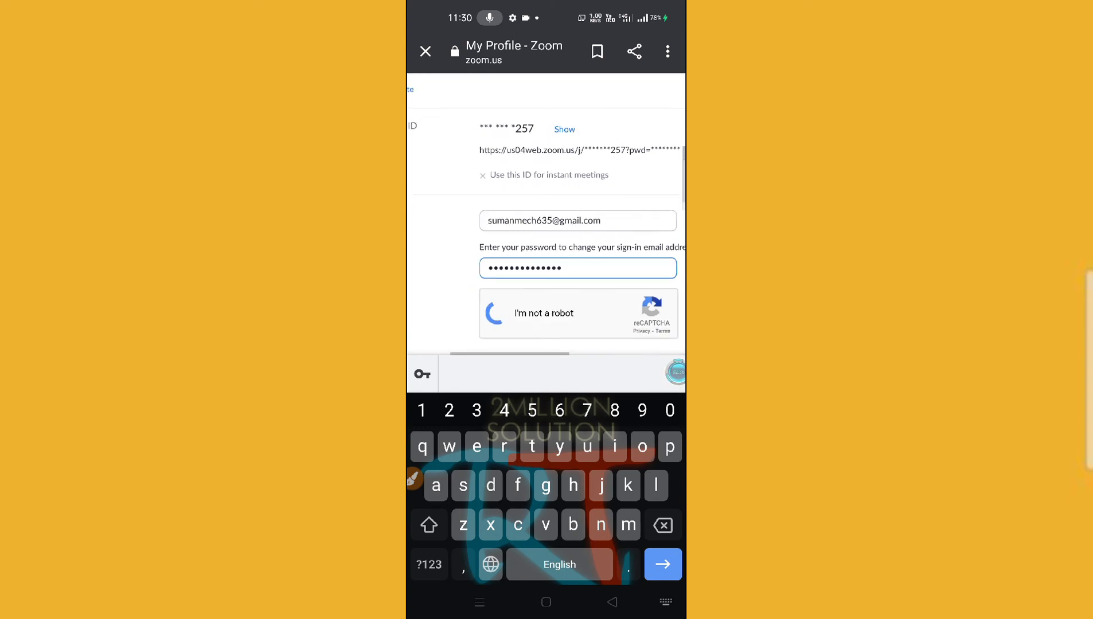
Step: Re-enter the suggested Gmail address, pass the robot check, and save the email change
click(534, 317)
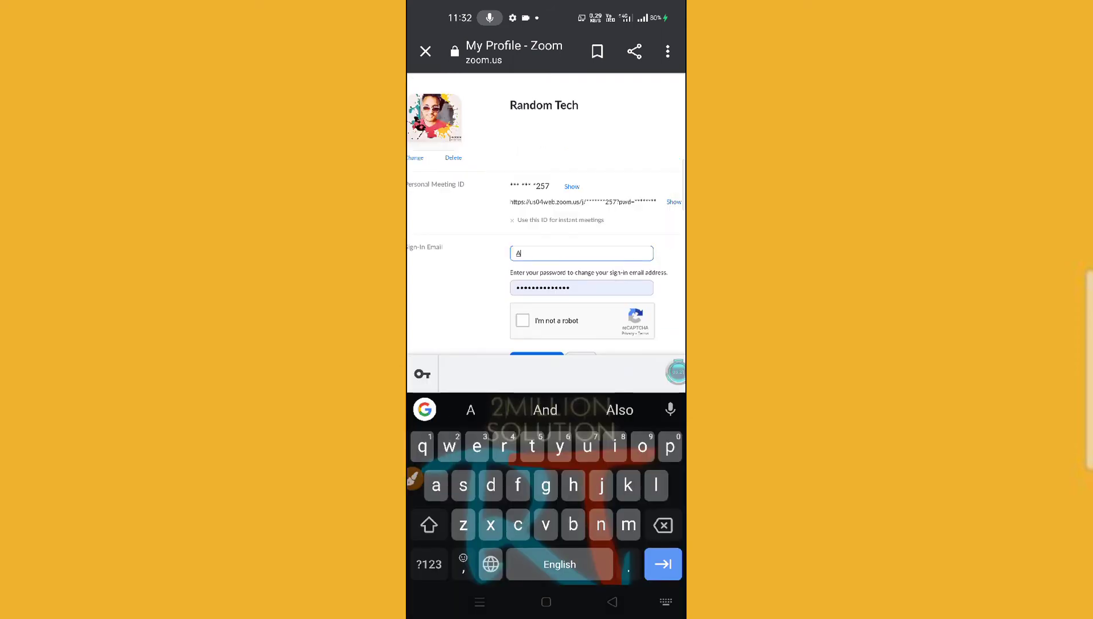
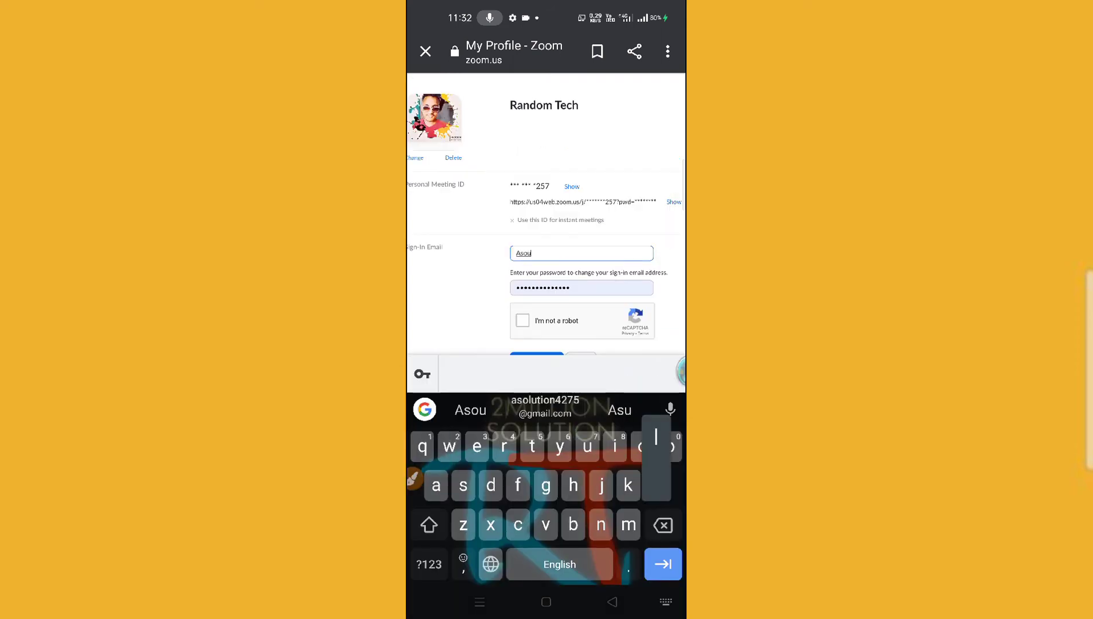
key(BackSpace)
key(BackSpace)
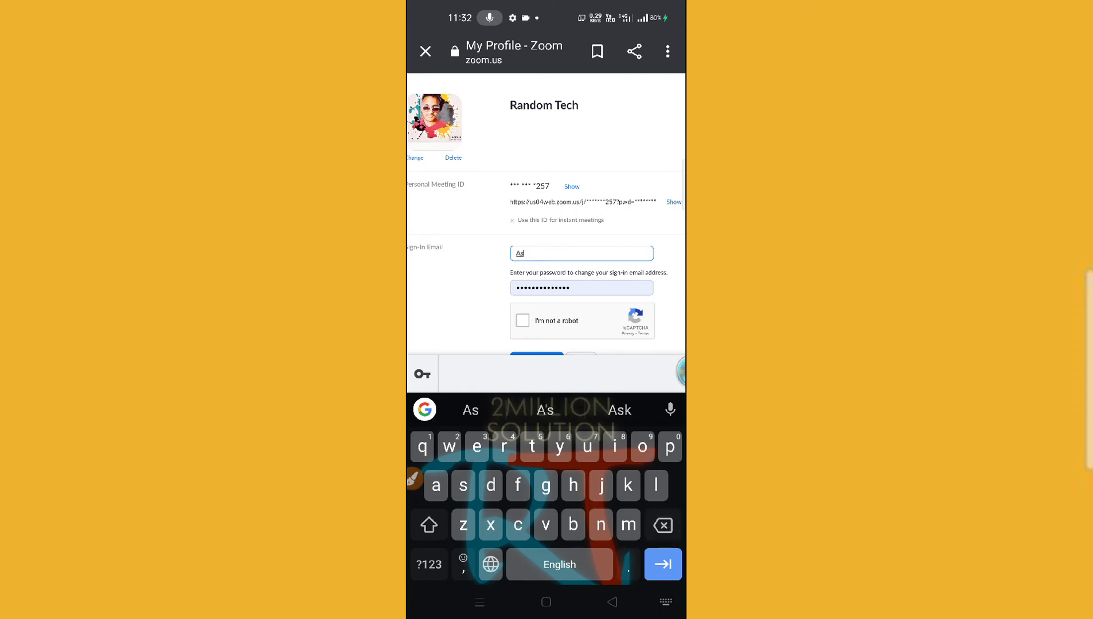
key(BackSpace)
key(BackSpace)
click(545, 407)
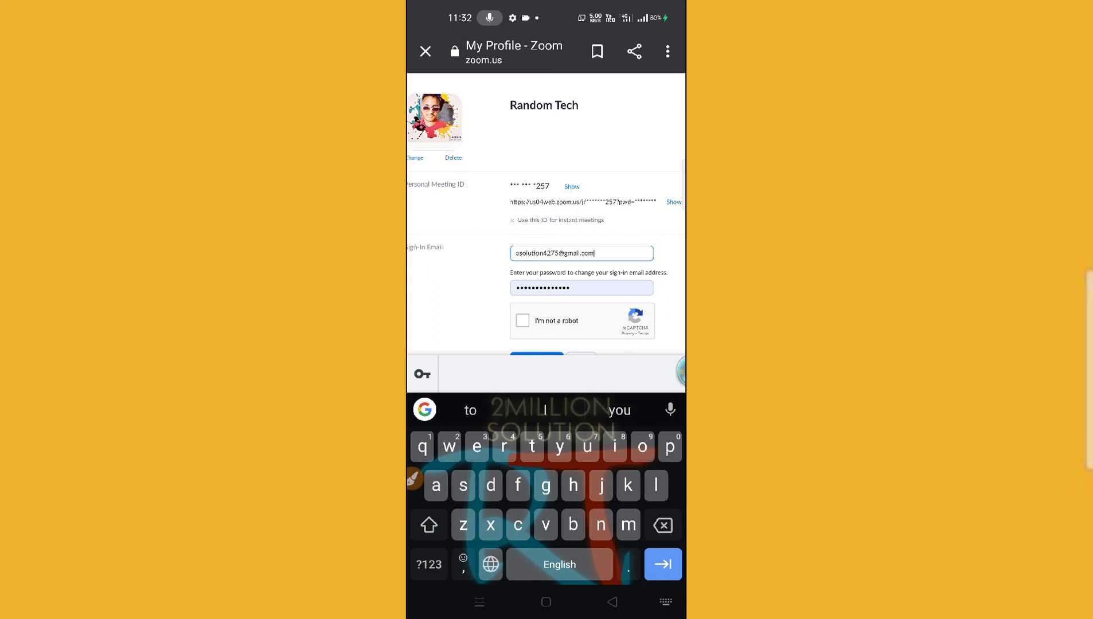
click(522, 321)
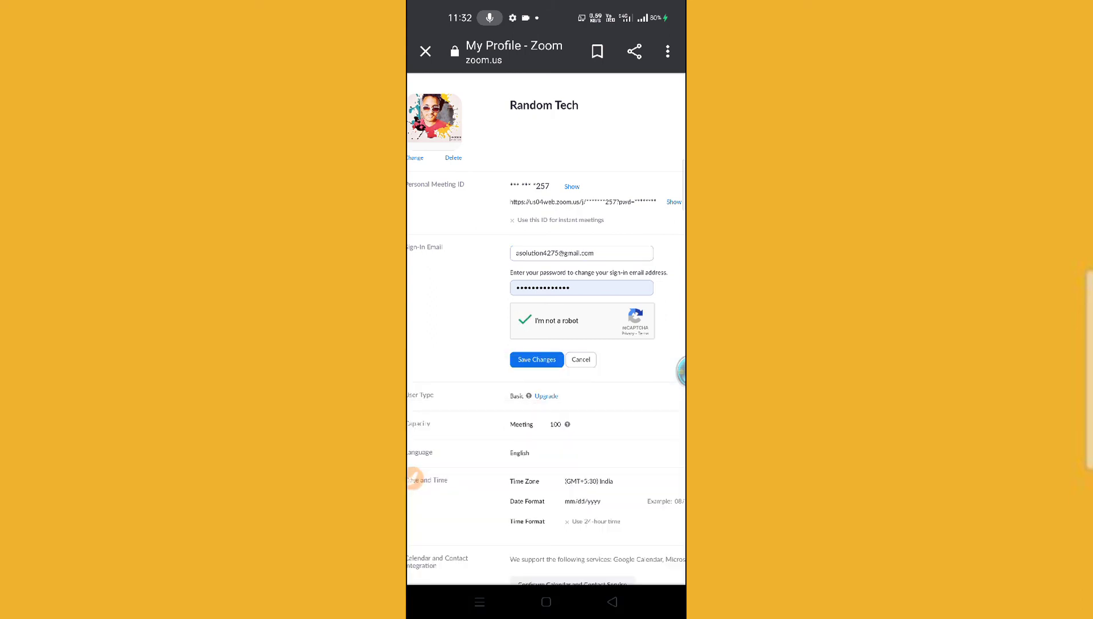
click(537, 359)
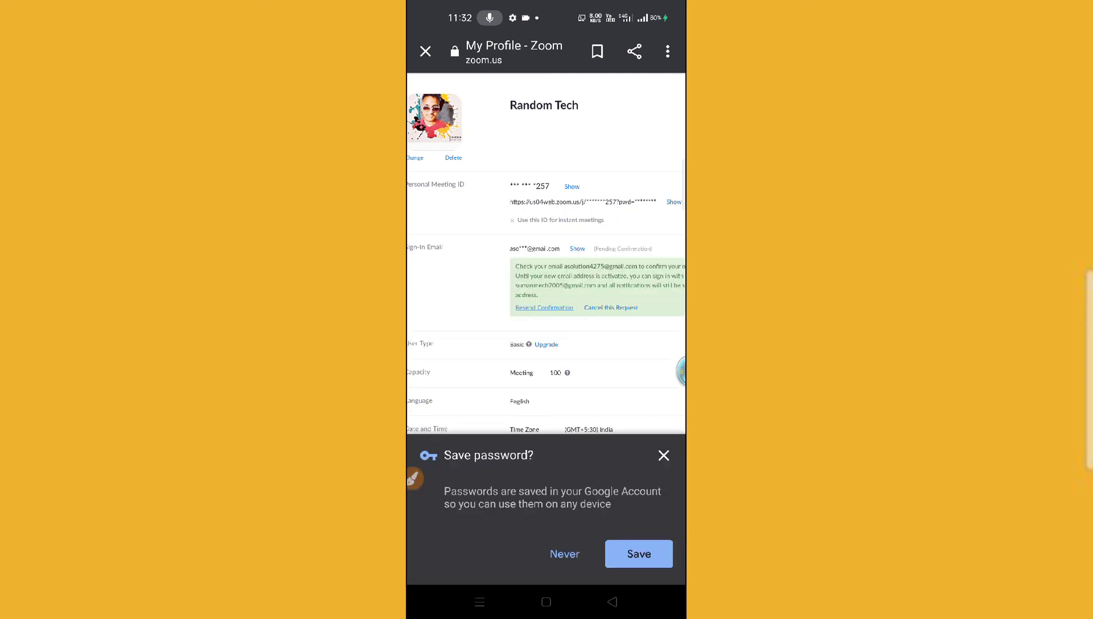
Step: Decline saving the password in Chrome and return to the Android home screen
click(639, 553)
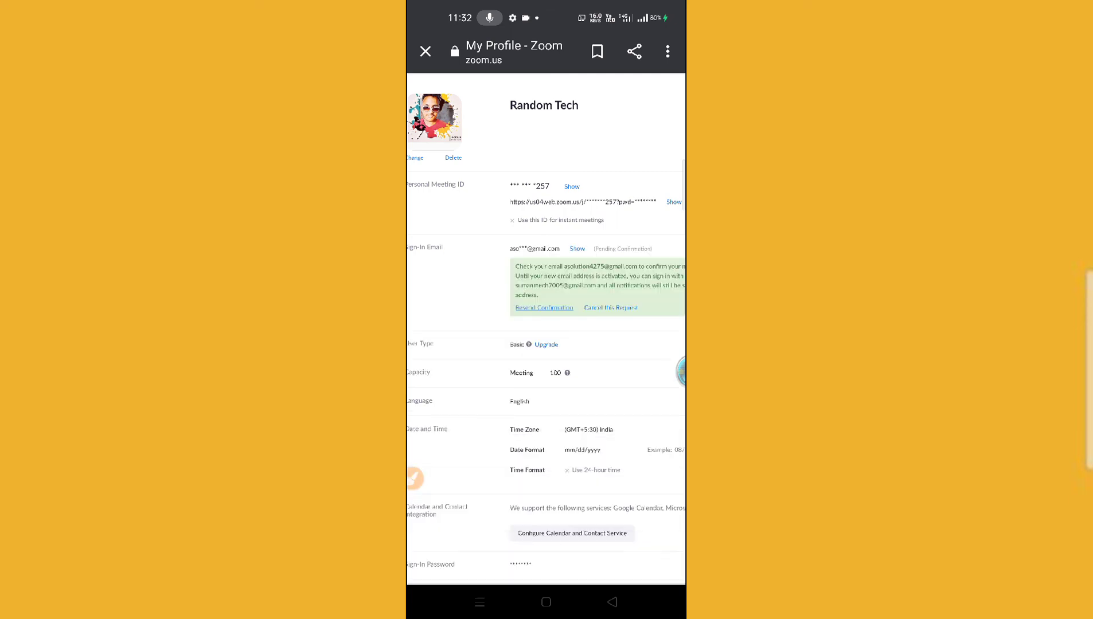
scroll(547, 329, left, 1)
click(414, 478)
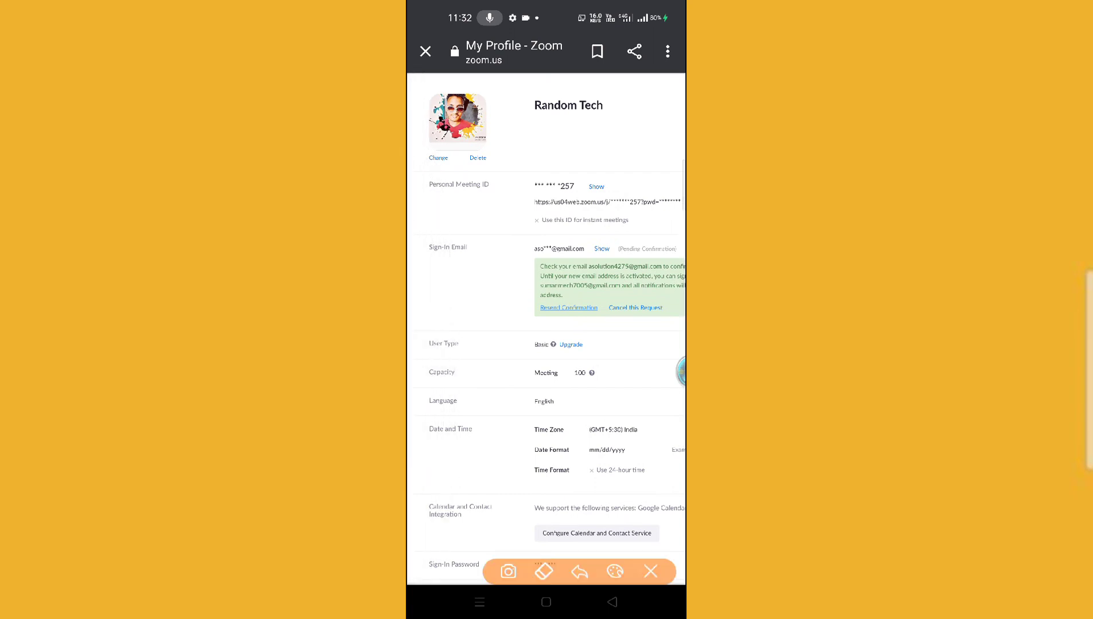
mouse_move(525, 238)
mouse_down()
mouse_move(598, 220)
mouse_move(503, 268)
mouse_up()
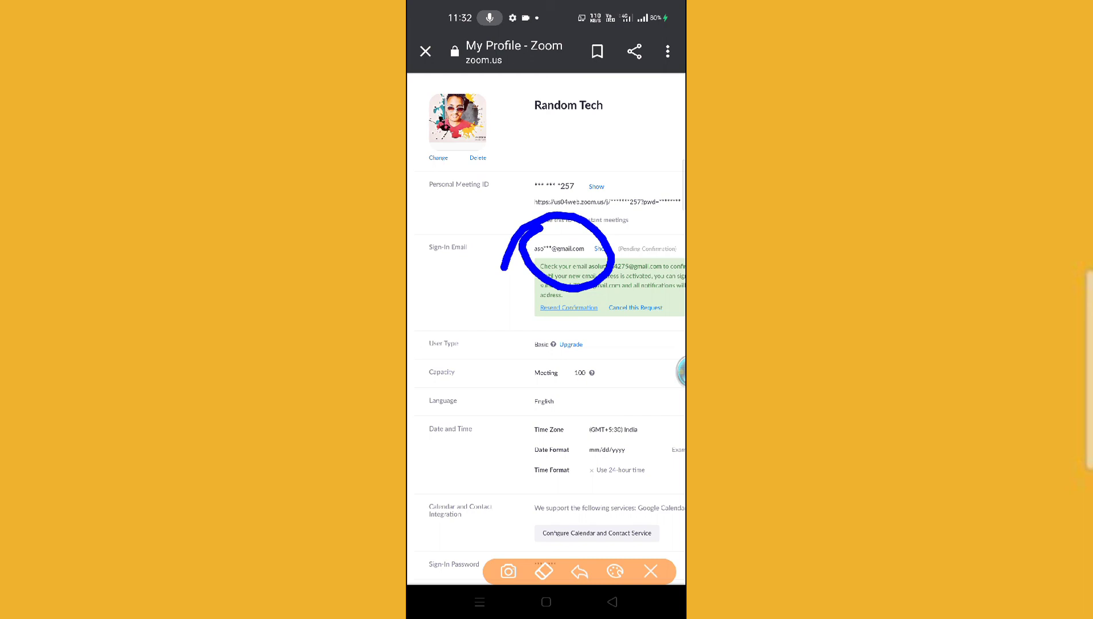
click(651, 571)
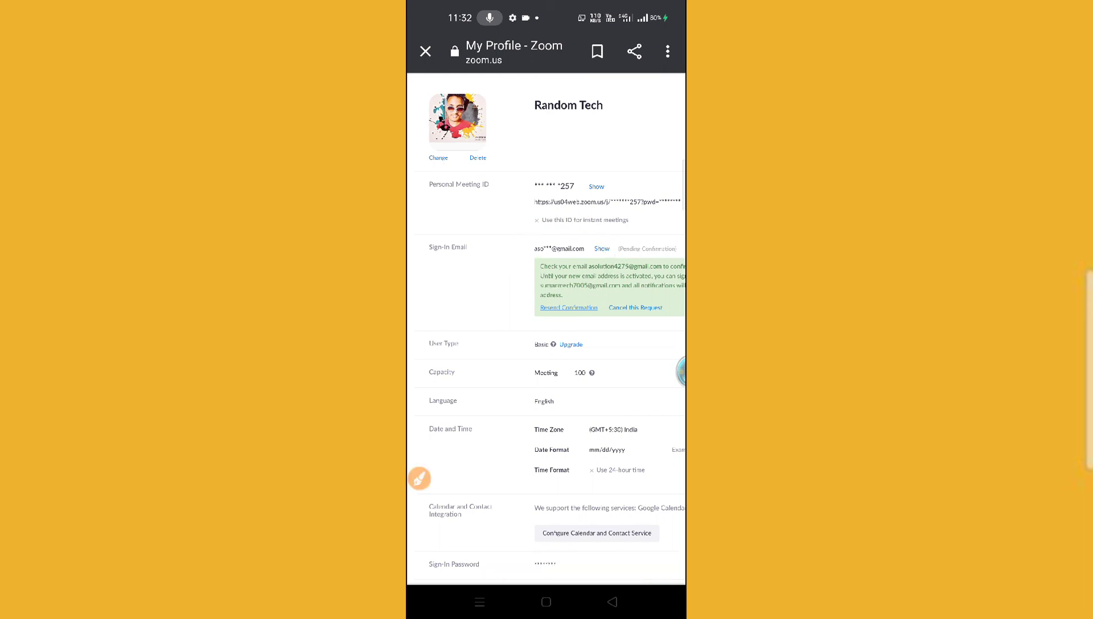
click(546, 602)
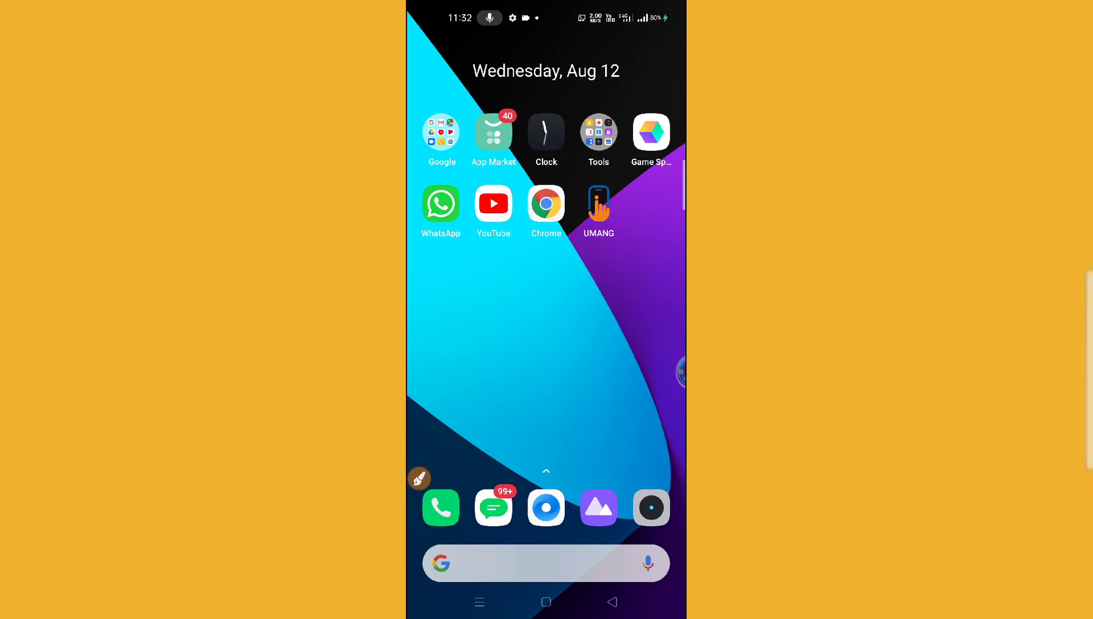